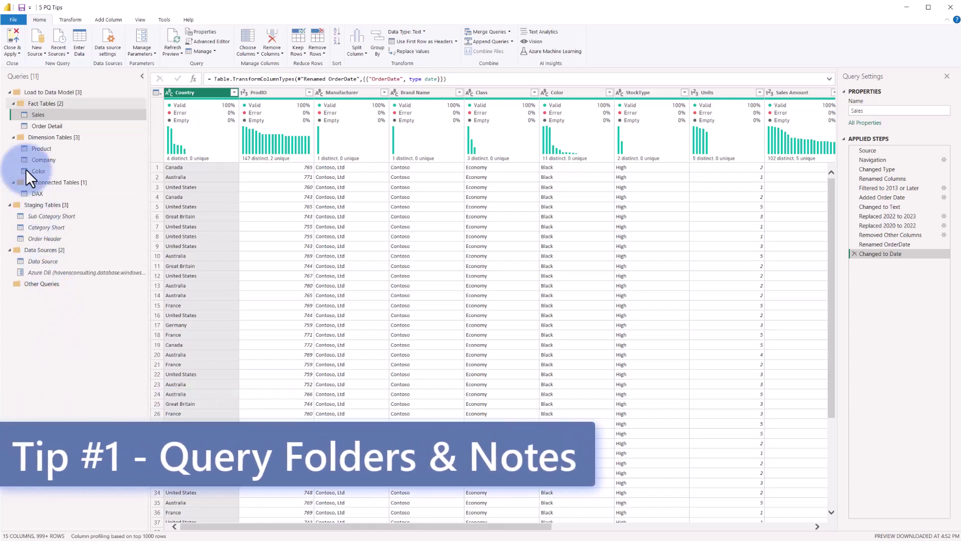
Collapse the Load to Data Model, Staging Tables and Data Sources groups, then expand all three again
{"action": "left_click", "coordinate": [10, 92]}
{"action": "left_click", "coordinate": [10, 104]}
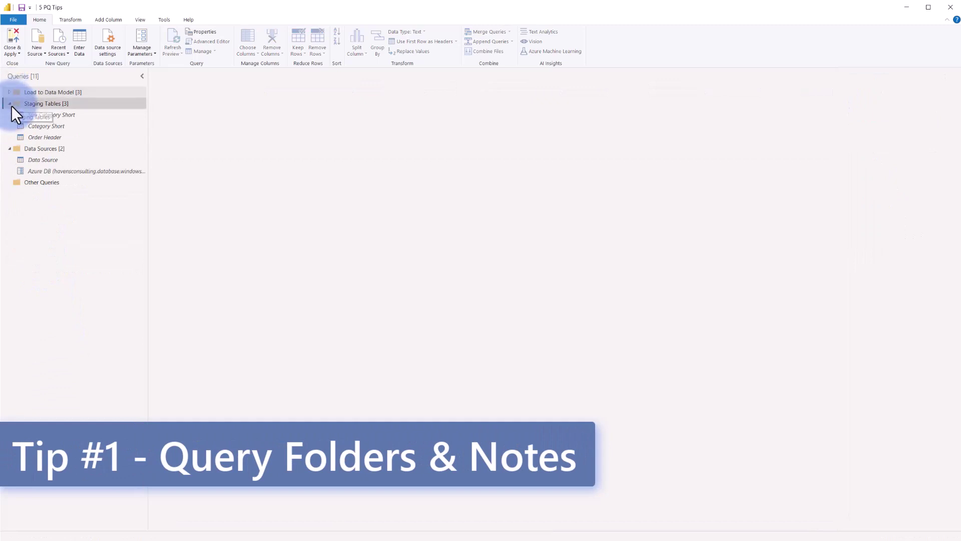
{"action": "left_click", "coordinate": [10, 114]}
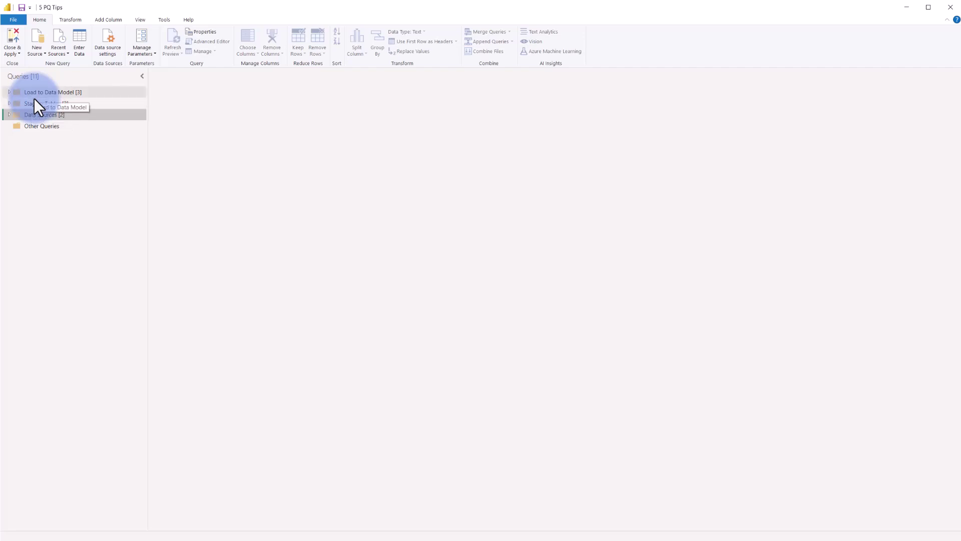
{"action": "left_click", "coordinate": [8, 92]}
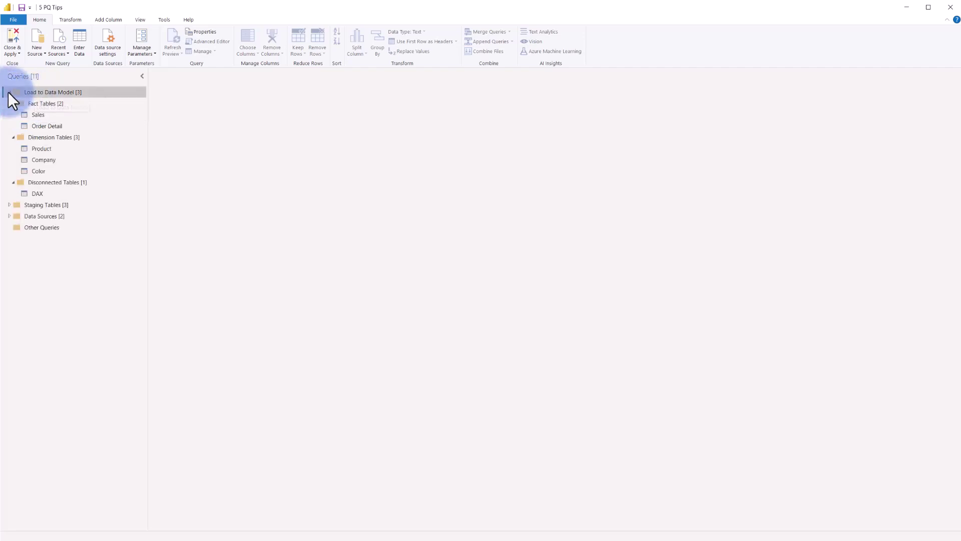
{"action": "left_click", "coordinate": [9, 205]}
{"action": "left_click", "coordinate": [10, 250]}
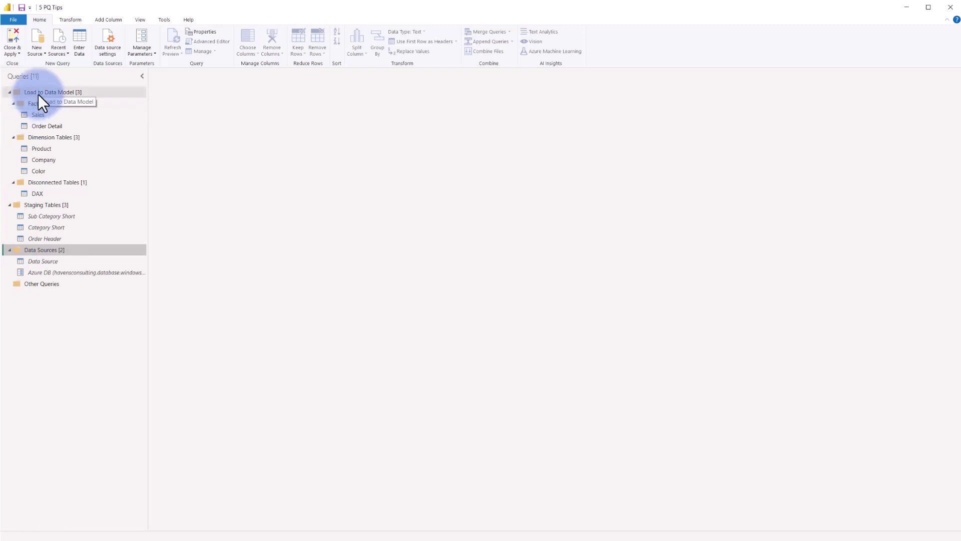
{"action": "right_click", "coordinate": [34, 115]}
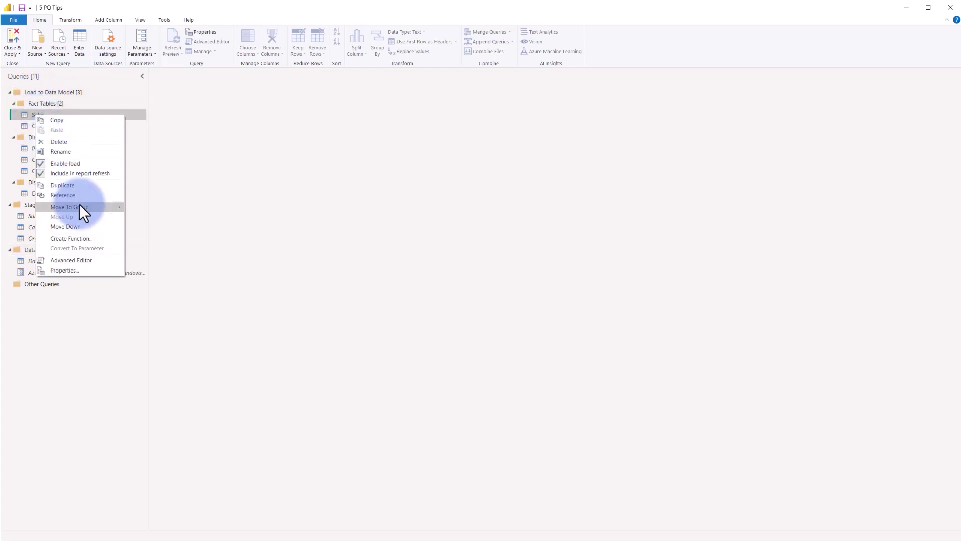
{"action": "mouse_move", "coordinate": [79, 204]}
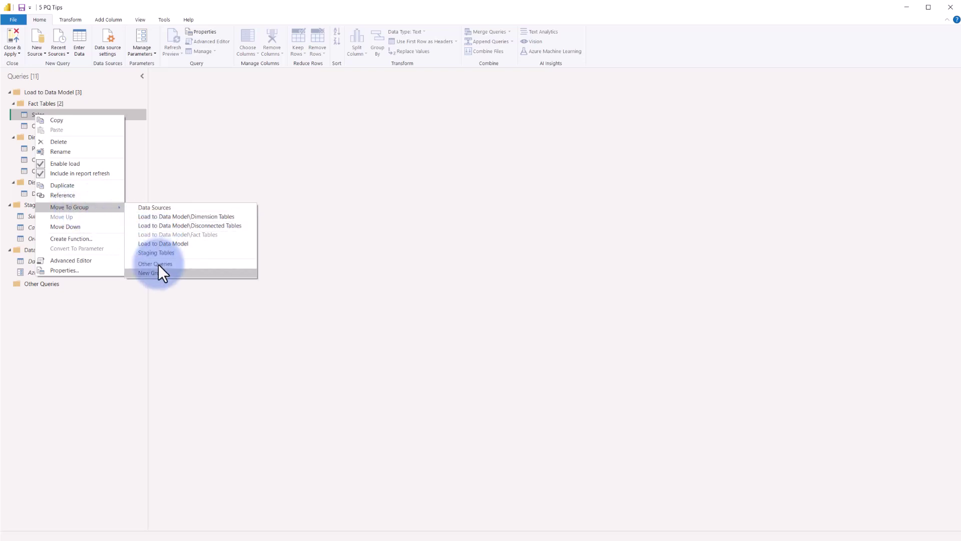
{"action": "left_click", "coordinate": [129, 298]}
{"action": "mouse_move", "coordinate": [39, 116]}
{"action": "left_mouse_down"}
{"action": "mouse_move", "coordinate": [34, 91]}
{"action": "mouse_move", "coordinate": [46, 168]}
{"action": "mouse_move", "coordinate": [35, 115]}
{"action": "left_mouse_up"}
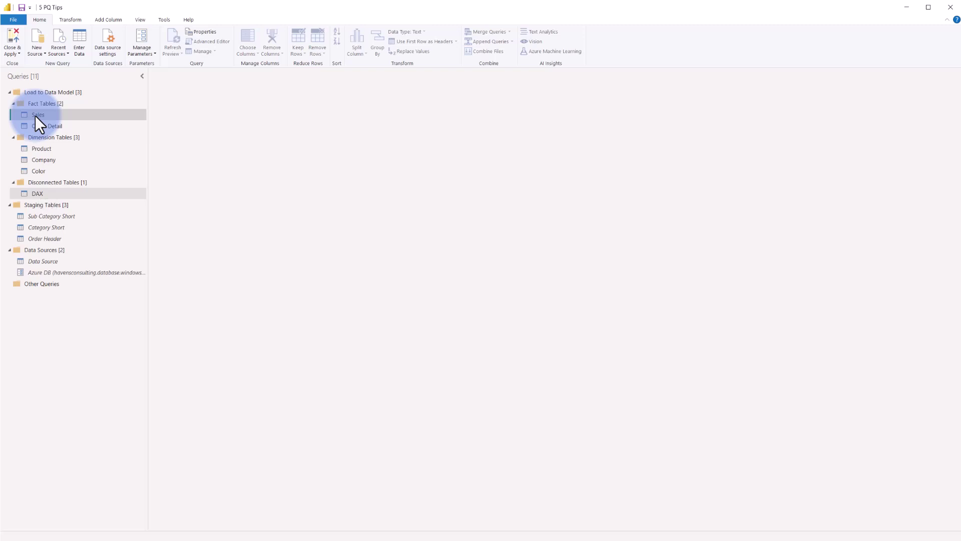
{"action": "left_click_drag", "start_coordinate": [35, 115], "coordinate": [35, 115]}
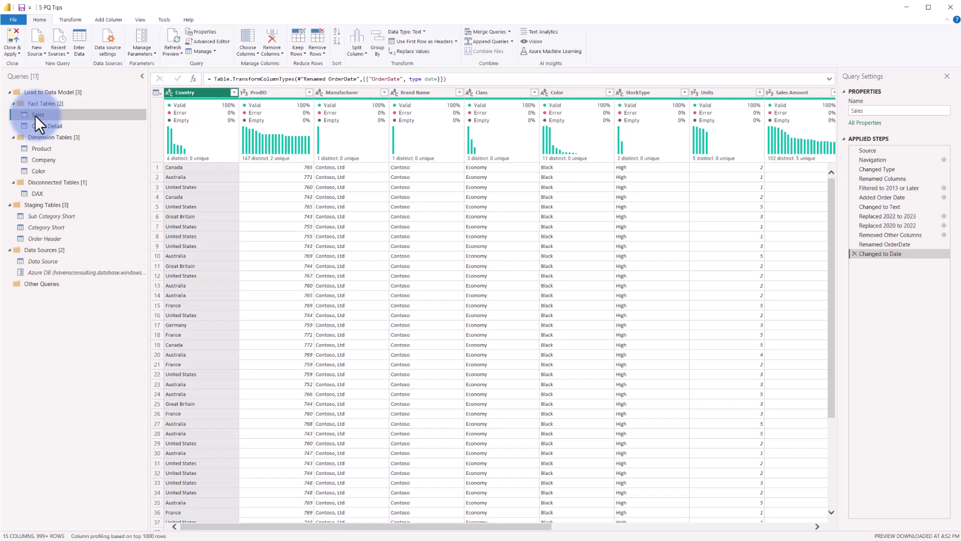
Add a short description note in the Sales query's properties
{"action": "right_click", "coordinate": [35, 115]}
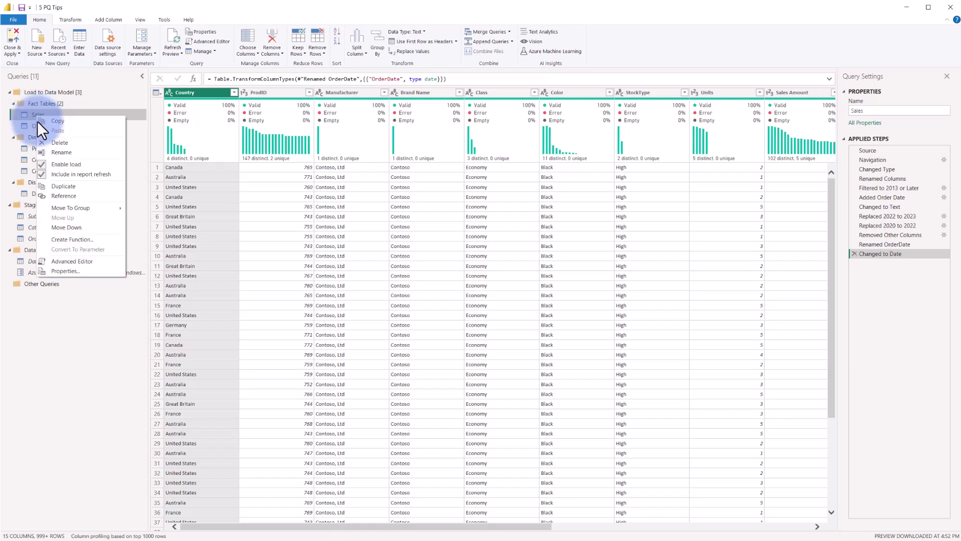
{"action": "left_click", "coordinate": [74, 269]}
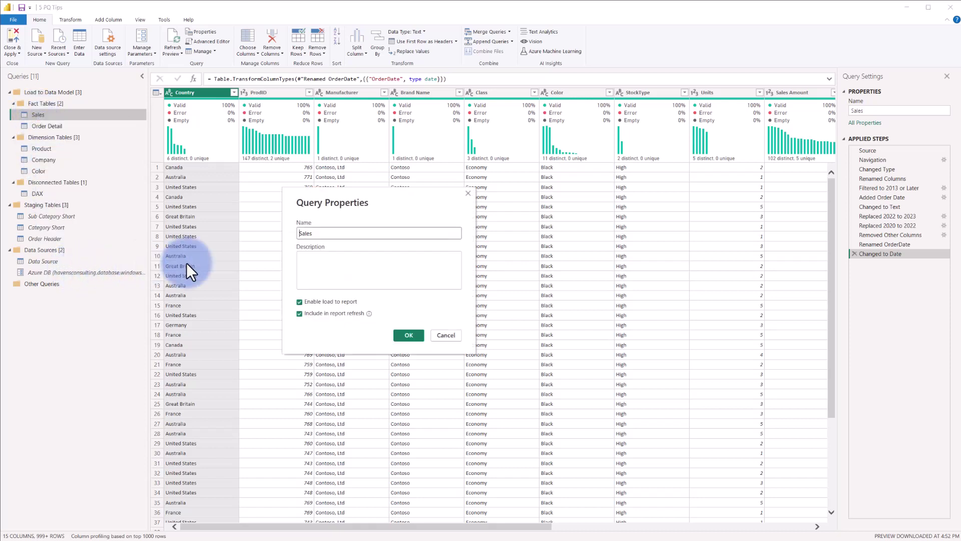
{"action": "left_click", "coordinate": [305, 256]}
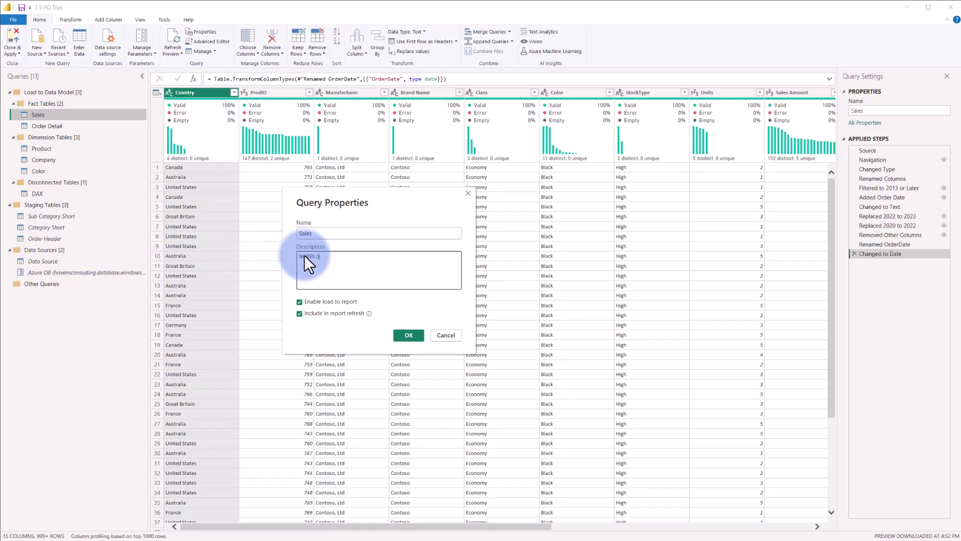
{"action": "left_click", "coordinate": [411, 335]}
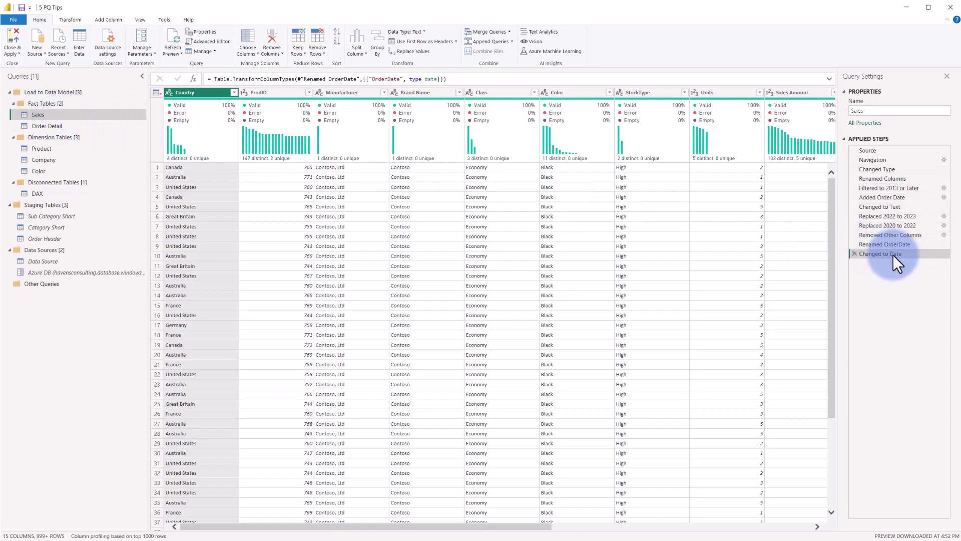
Give the Changed to Date step the description 'NOTES' and find it as a comment in the Advanced Editor
{"action": "right_click", "coordinate": [875, 254]}
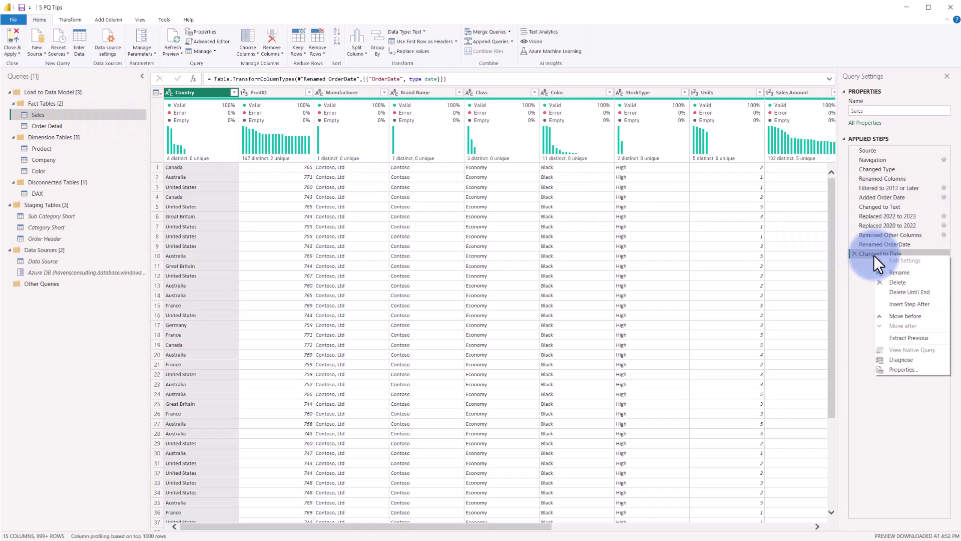
{"action": "left_click", "coordinate": [896, 365]}
{"action": "left_click", "coordinate": [368, 280]}
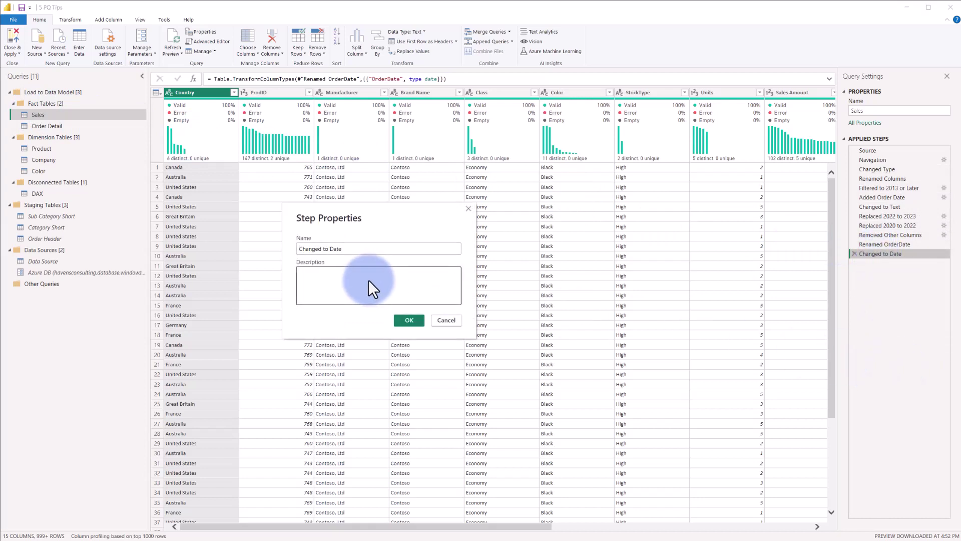
{"action": "type", "text": "NOTES :)"}
{"action": "left_click", "coordinate": [400, 321]}
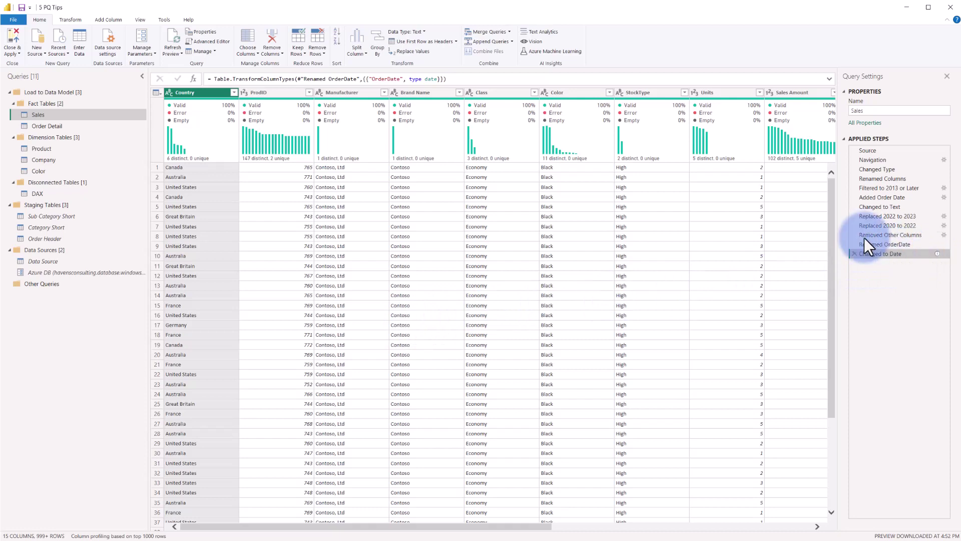
{"action": "left_click", "coordinate": [214, 43]}
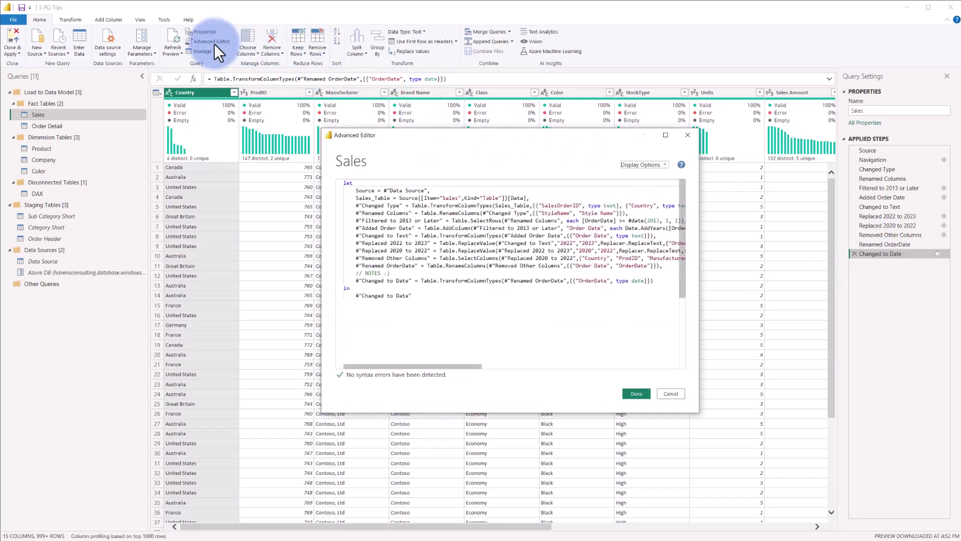
{"action": "left_click_drag", "start_coordinate": [400, 273], "coordinate": [356, 269]}
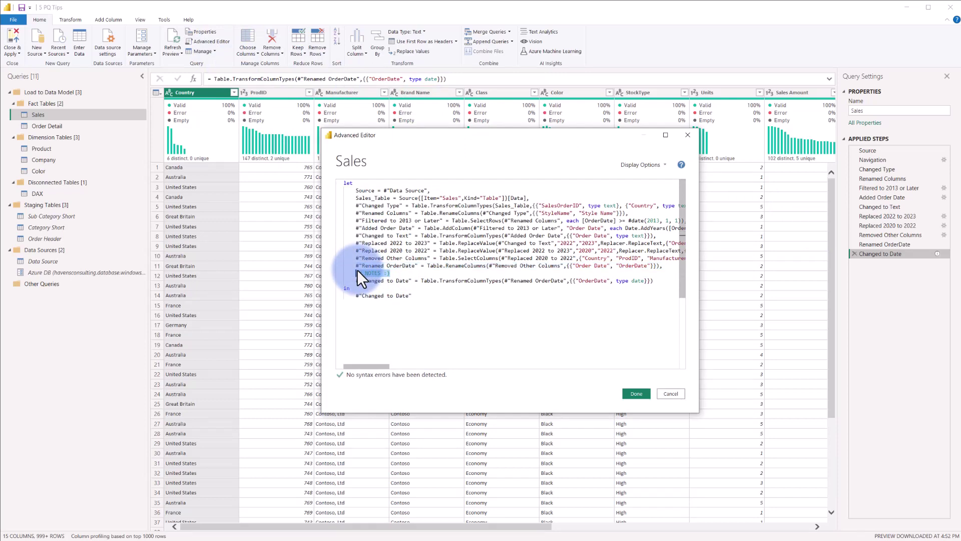
Cancel the Advanced Editor and check the Changed to Date step's note in Applied Steps
{"action": "left_click", "coordinate": [669, 394]}
{"action": "mouse_move", "coordinate": [932, 257]}
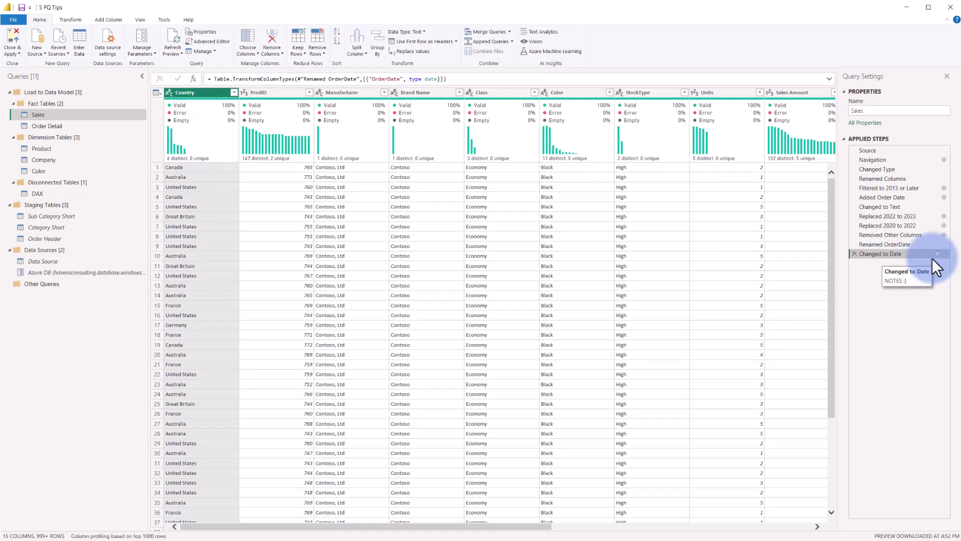
{"action": "key", "text": "Up"}
{"action": "key", "text": "Up"}
{"action": "key", "text": "Up"}
{"action": "key", "text": "Up"}
{"action": "key", "text": "Up"}
{"action": "key", "text": "Up"}
{"action": "key", "text": "Up"}
{"action": "key", "text": "Up"}
{"action": "key", "text": "Up"}
{"action": "key", "text": "Up"}
{"action": "key", "text": "Up"}
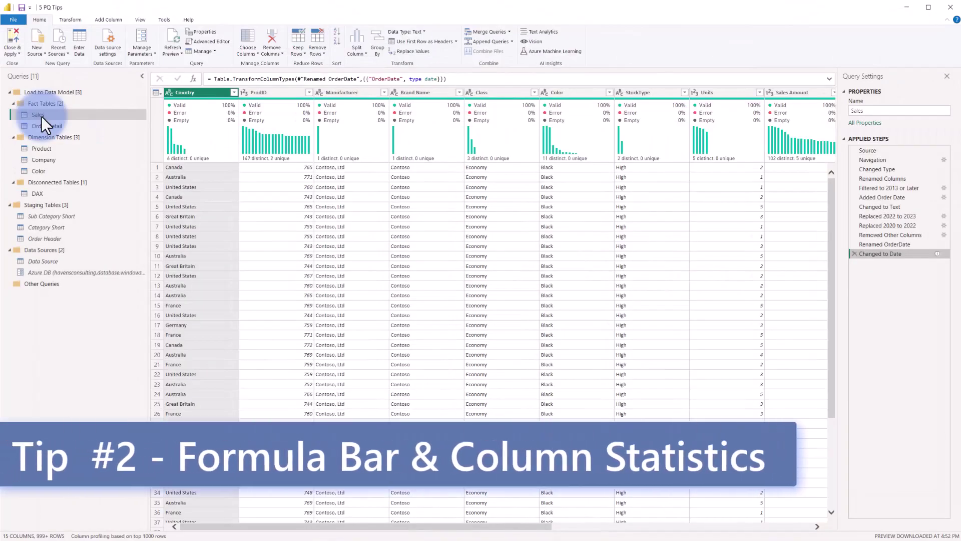
Toggle Column quality, Column distribution and Column profile off and back on in the View tab
{"action": "left_click", "coordinate": [141, 20]}
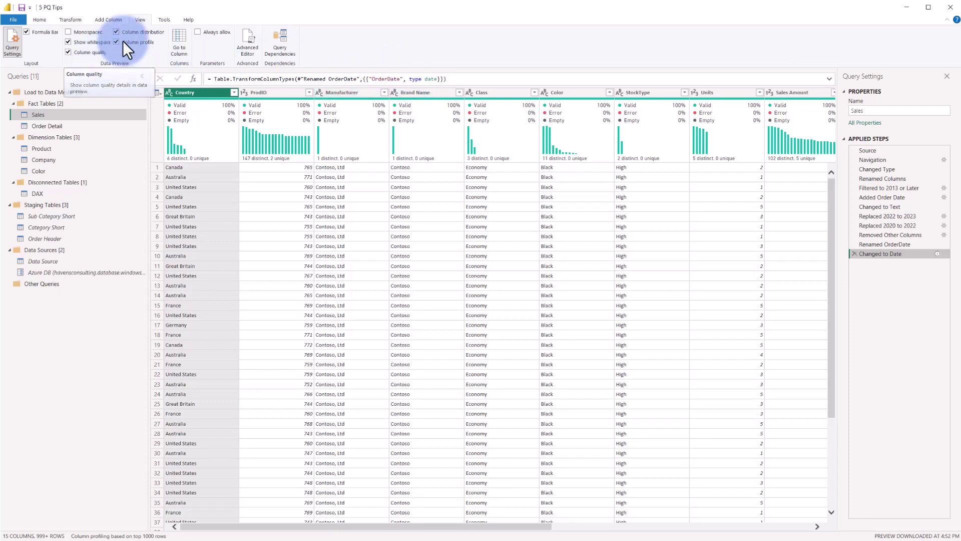
{"action": "left_click", "coordinate": [90, 53]}
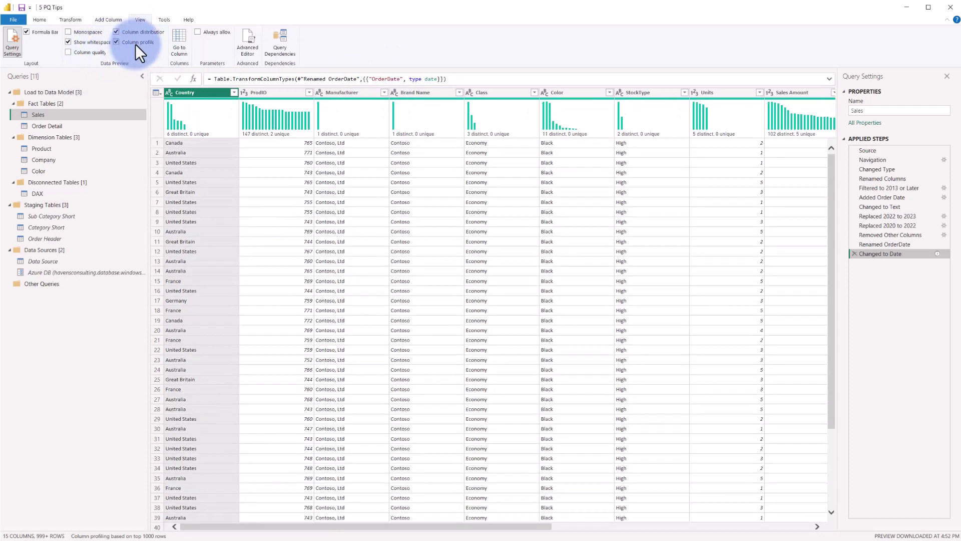
{"action": "left_click", "coordinate": [135, 43]}
{"action": "left_click", "coordinate": [136, 32]}
{"action": "left_click", "coordinate": [136, 32]}
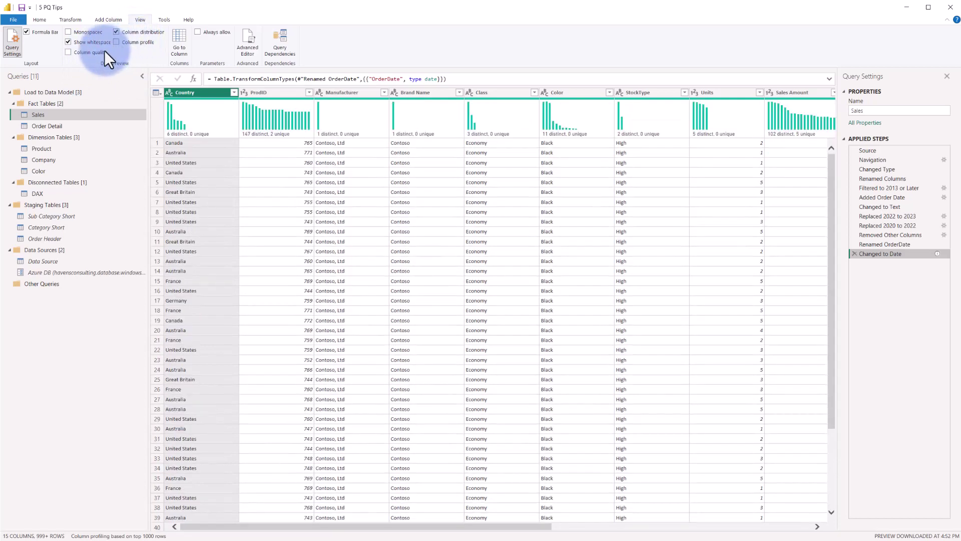
{"action": "left_click", "coordinate": [136, 43]}
{"action": "left_click", "coordinate": [89, 53]}
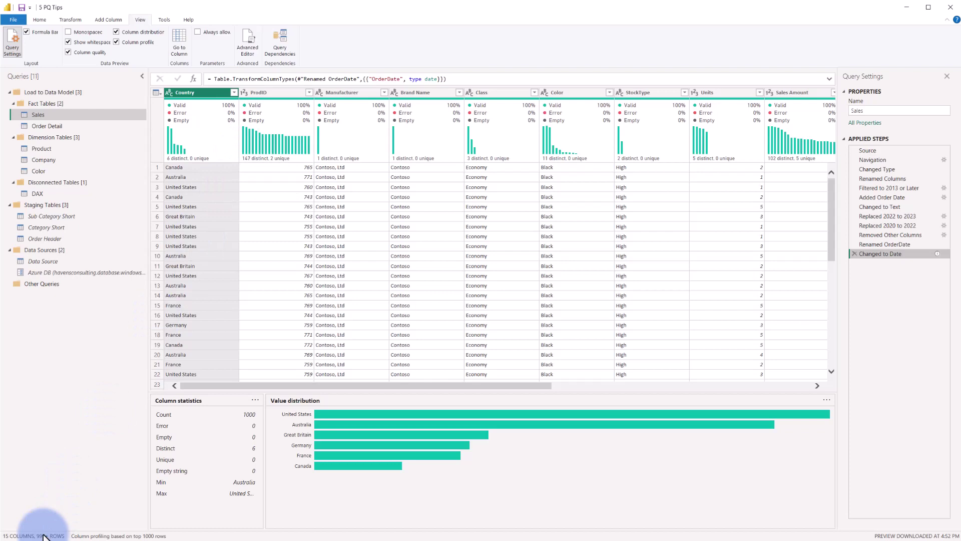
Profile the ProdID column: 1000 rows, 147 distinct, min 743, max 890, average 814.954
{"action": "mouse_move", "coordinate": [245, 169]}
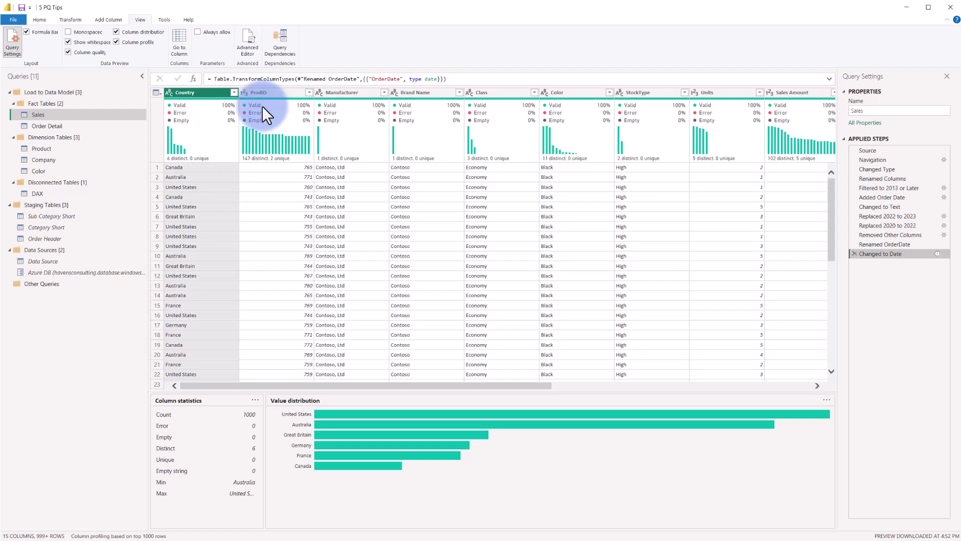
{"action": "mouse_move", "coordinate": [263, 106]}
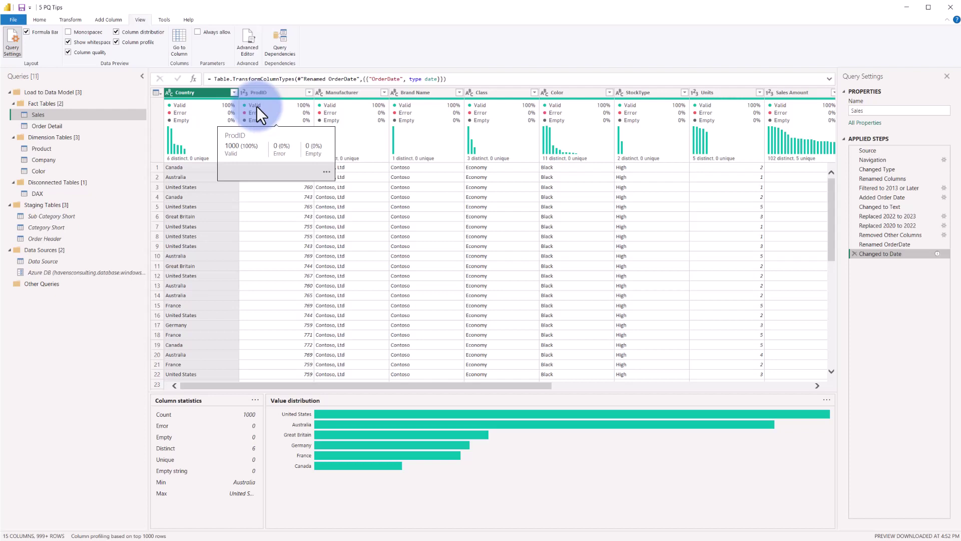
{"action": "left_click", "coordinate": [253, 115]}
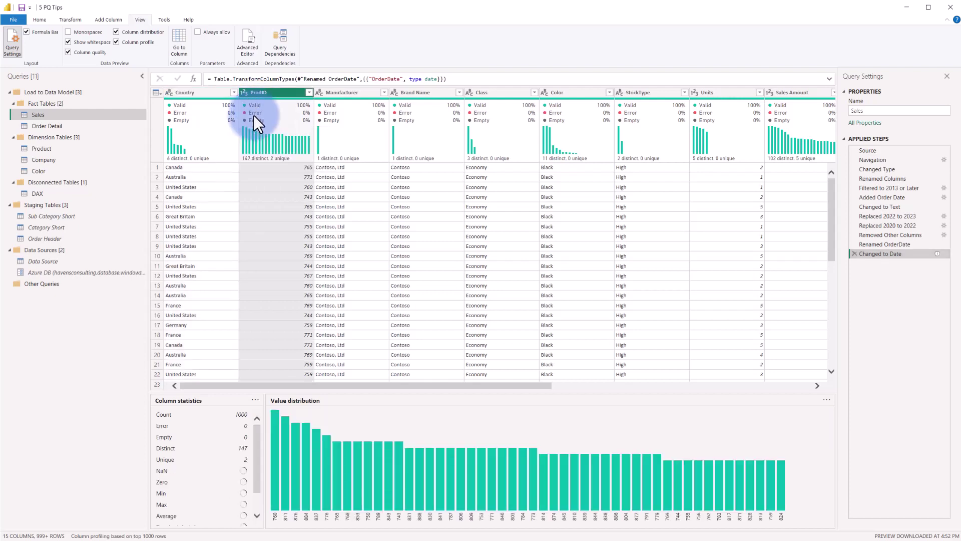
{"action": "scroll", "coordinate": [188, 423], "scroll_direction": "down", "scroll_amount": 1}
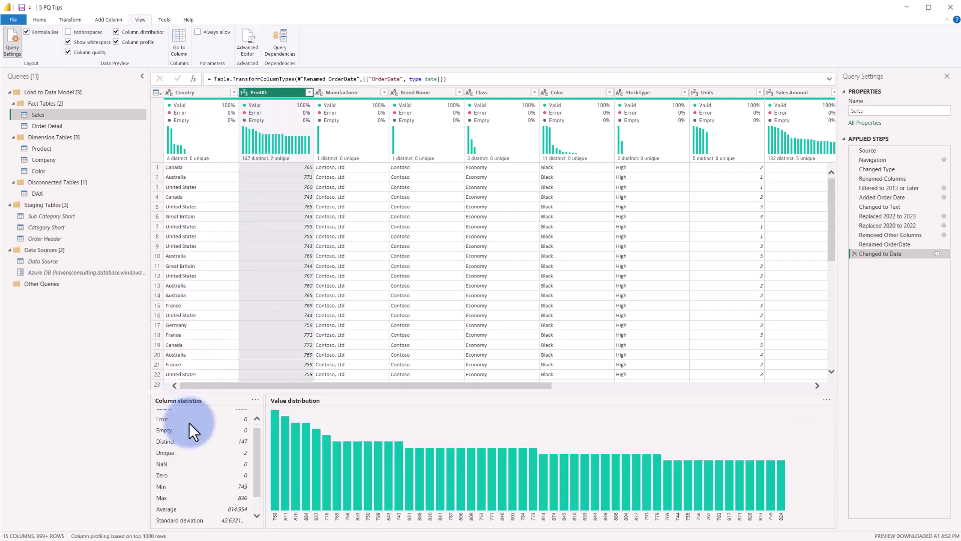
{"action": "scroll", "coordinate": [188, 423], "scroll_direction": "up", "scroll_amount": 1}
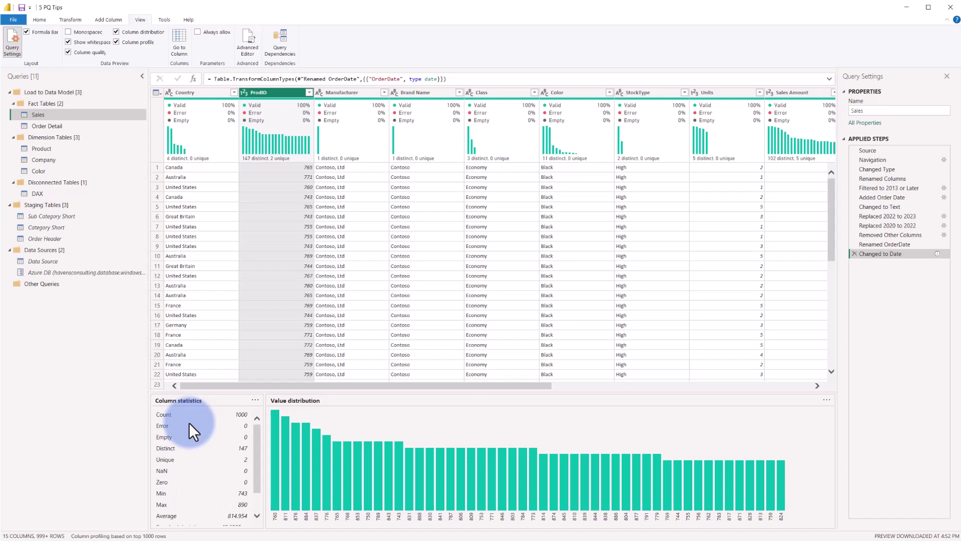
{"action": "left_click", "coordinate": [83, 536]}
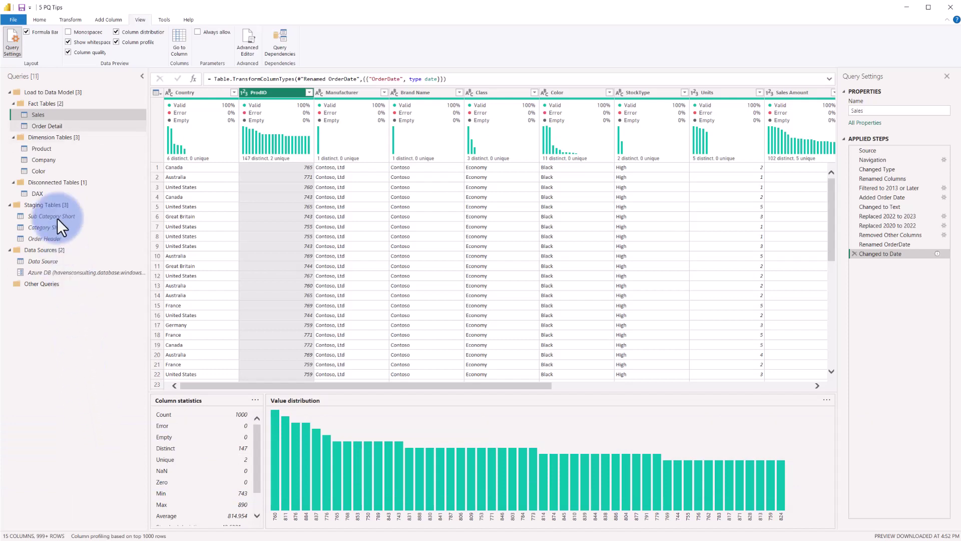
Copy the Sales query and paste it into a new Power BI file's Queries pane, then move to Excel
{"action": "right_click", "coordinate": [39, 116]}
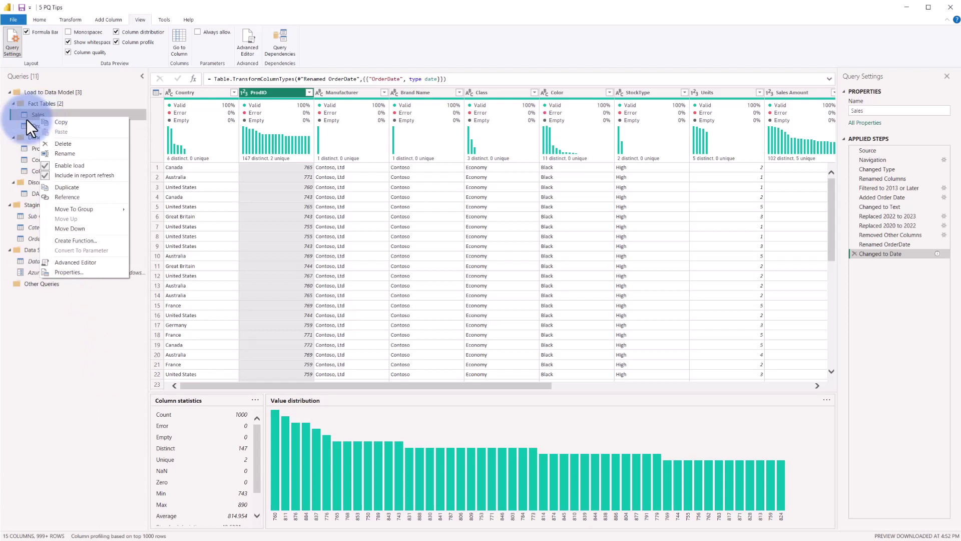
{"action": "left_click", "coordinate": [49, 122]}
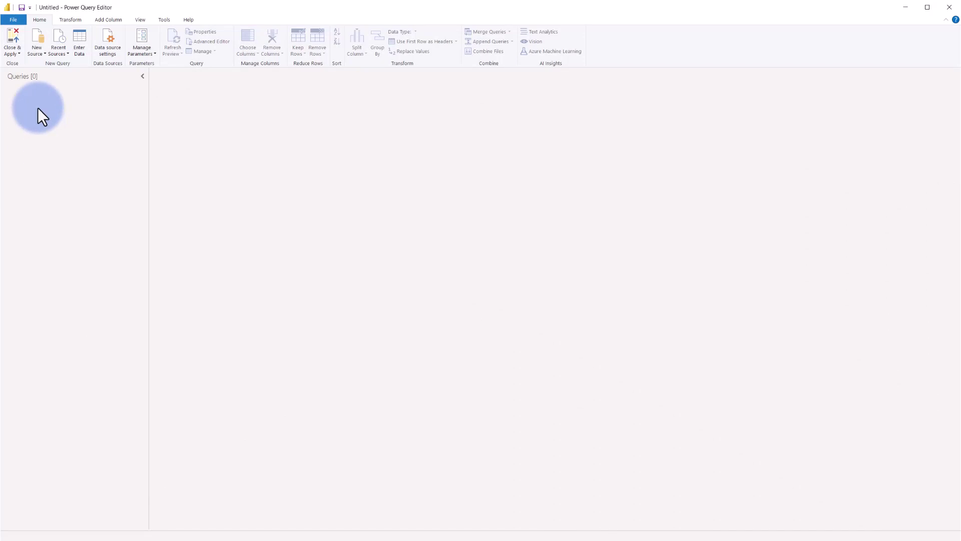
{"action": "right_click", "coordinate": [37, 107]}
{"action": "left_click", "coordinate": [60, 109]}
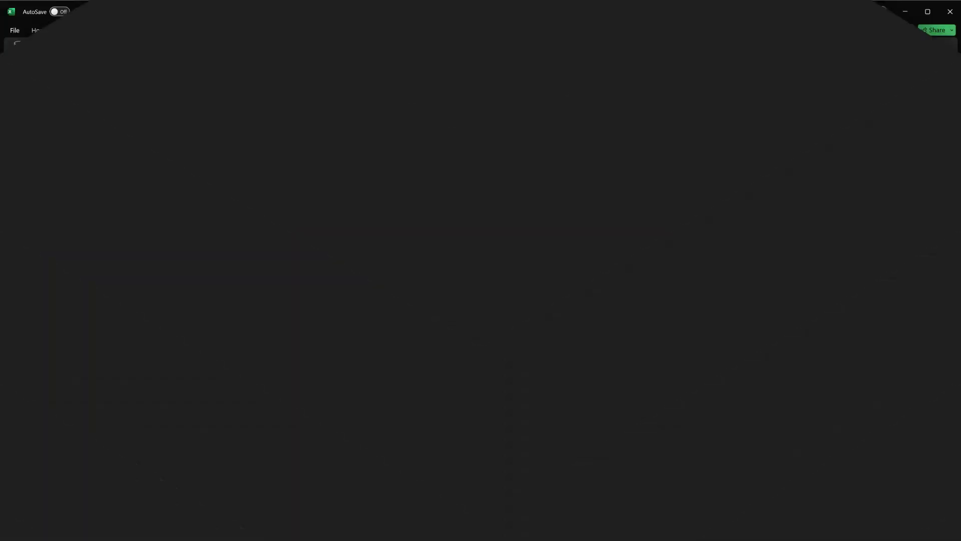
{"action": "left_click", "coordinate": [161, 31]}
Paste the Sales and Data Source queries into Book1's Queries & Connections pane
{"action": "left_click", "coordinate": [245, 47]}
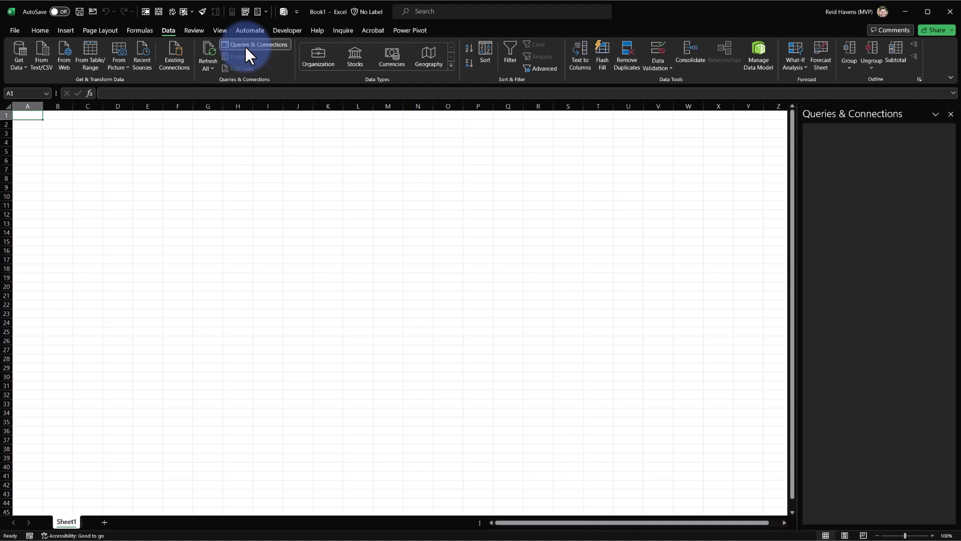
{"action": "right_click", "coordinate": [828, 165]}
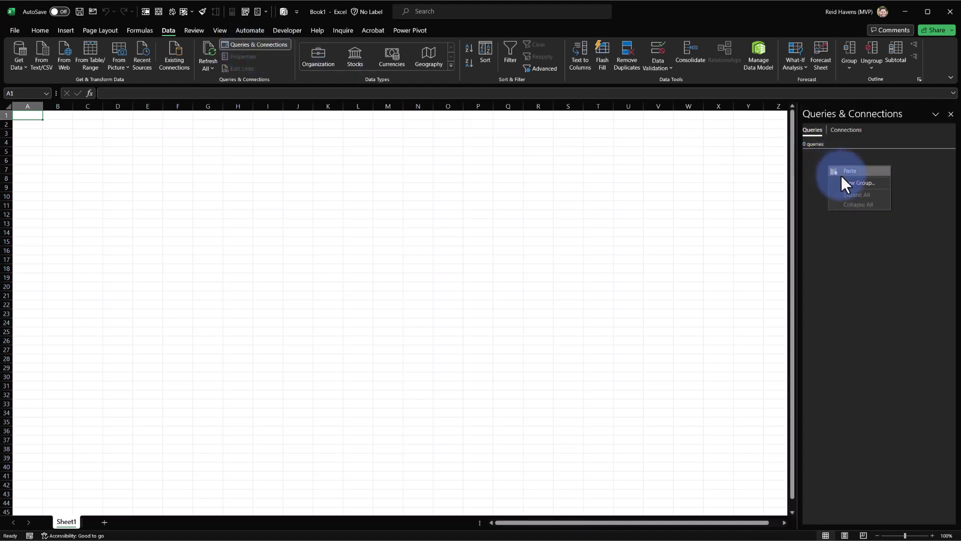
{"action": "left_click", "coordinate": [841, 175]}
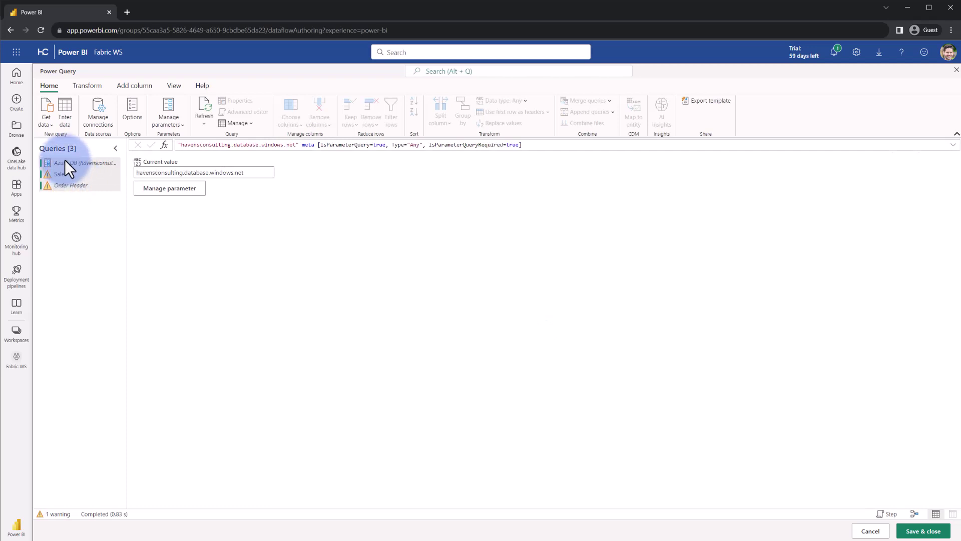
Review the pasted Sales query's steps in the dataflow, then cancel without saving
{"action": "left_click", "coordinate": [61, 173]}
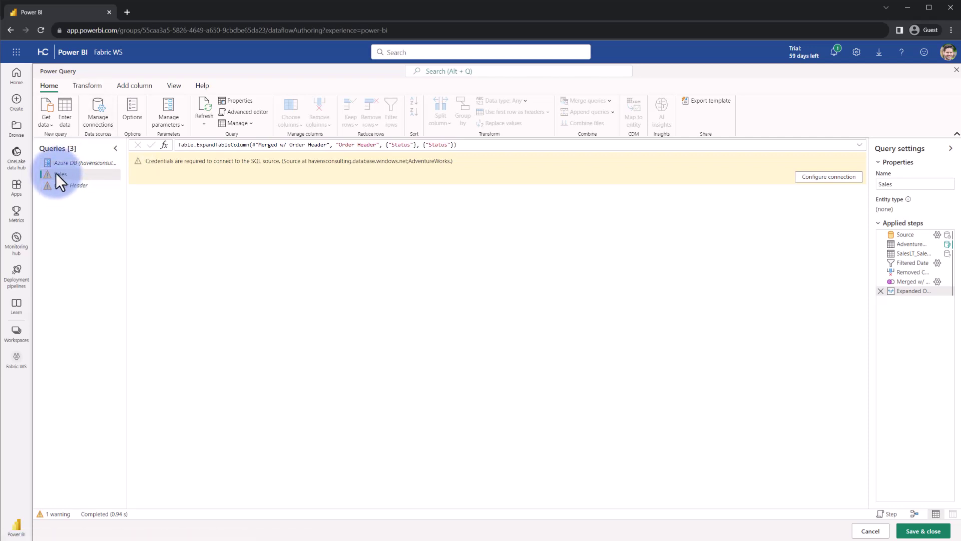
{"action": "left_click", "coordinate": [867, 529]}
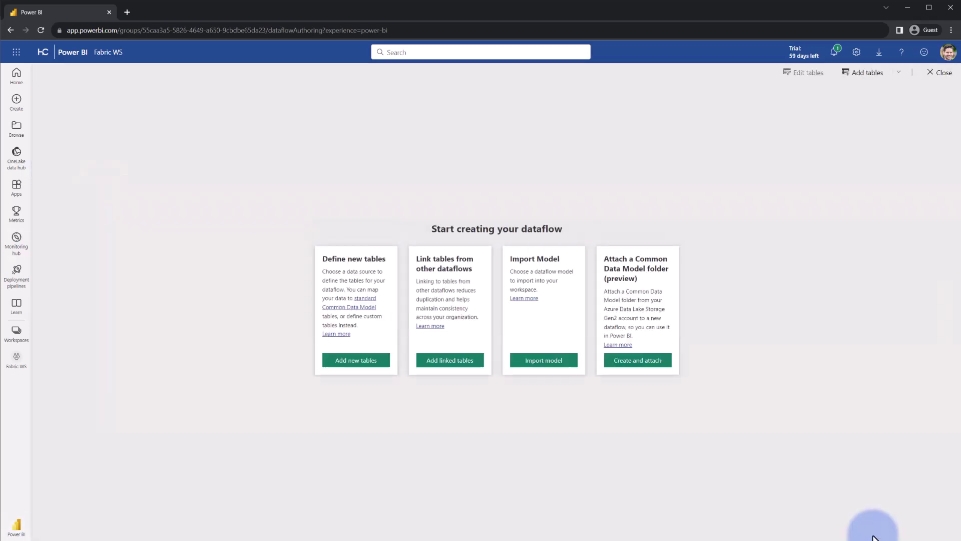
List all Fabric item types via Create and See all
{"action": "left_click", "coordinate": [19, 101]}
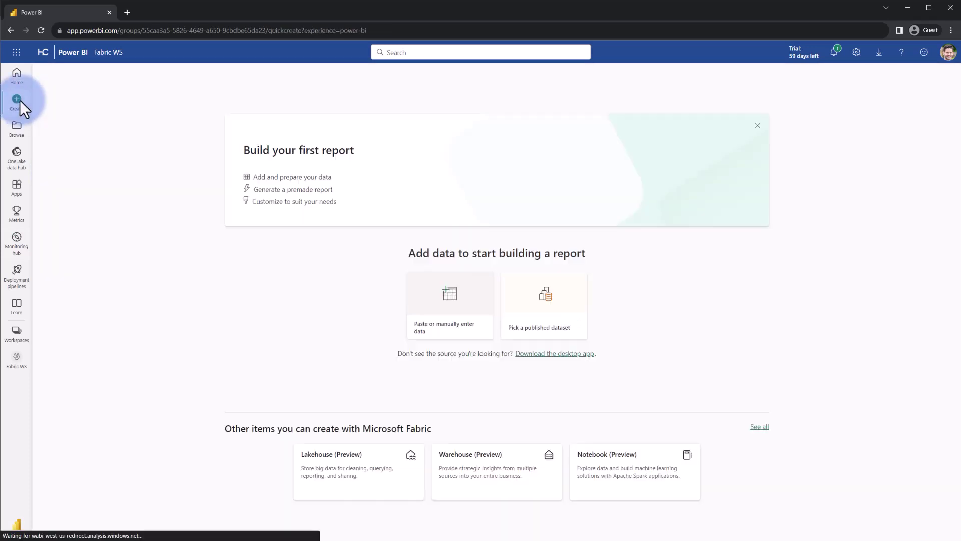
{"action": "left_click", "coordinate": [758, 427]}
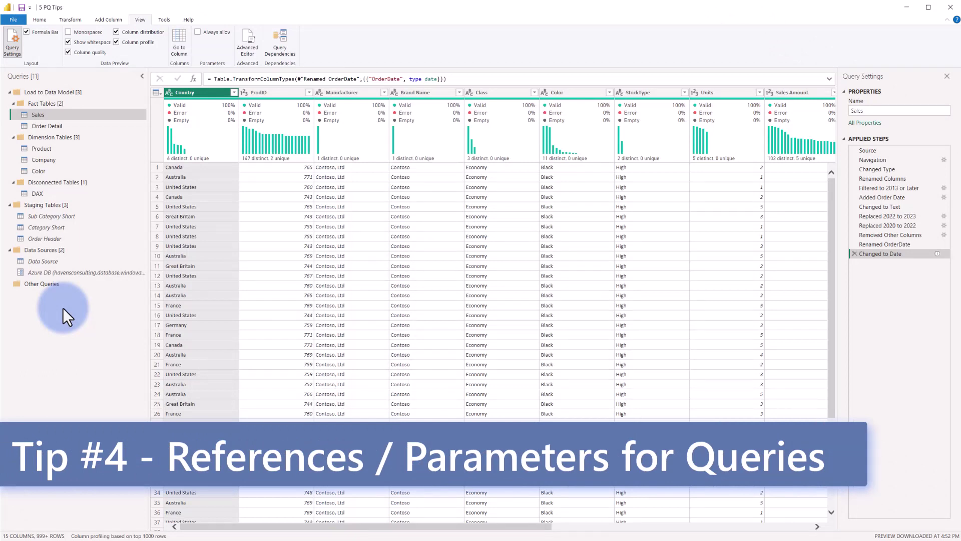
Try deleting the Data Source query, close the references warning, and inspect its Data.xlsx file path
{"action": "left_click", "coordinate": [44, 260]}
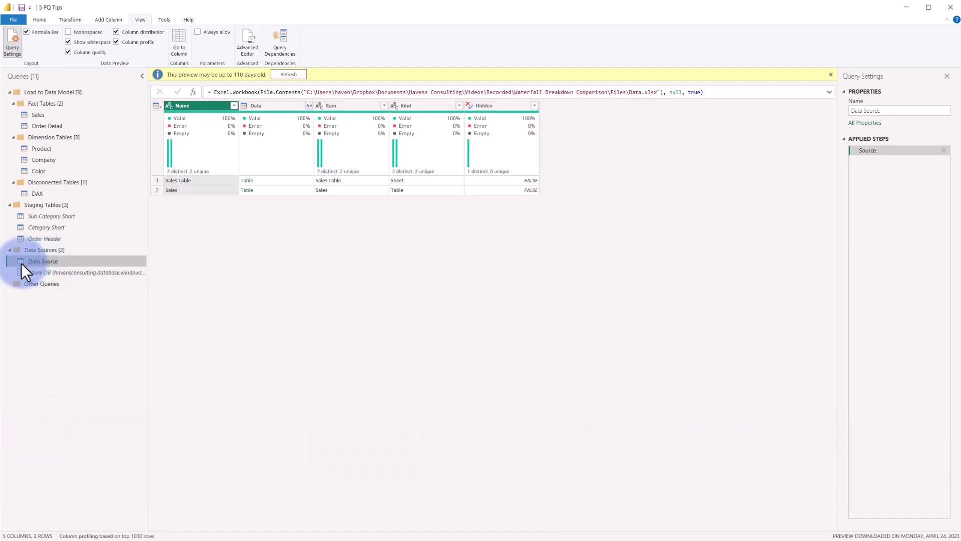
{"action": "right_click", "coordinate": [58, 260]}
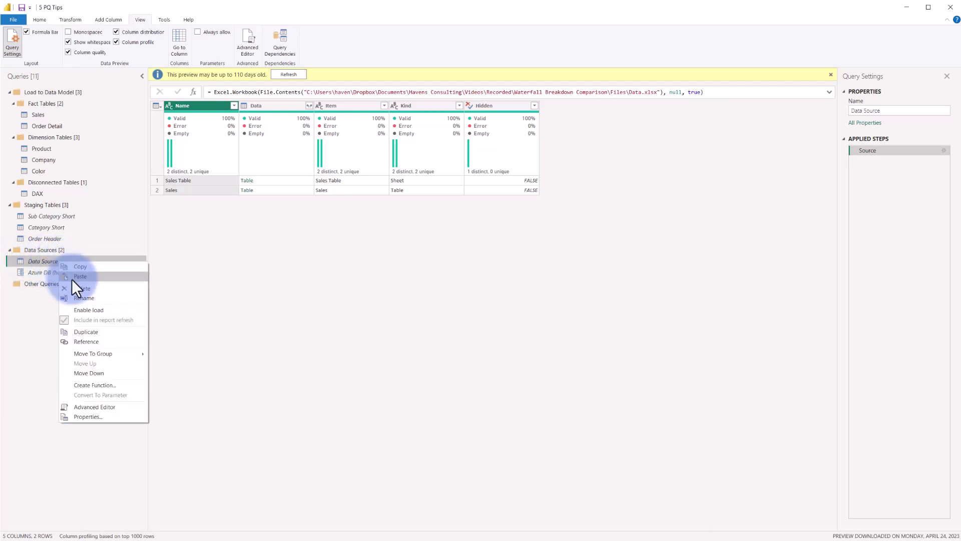
{"action": "left_click", "coordinate": [77, 285]}
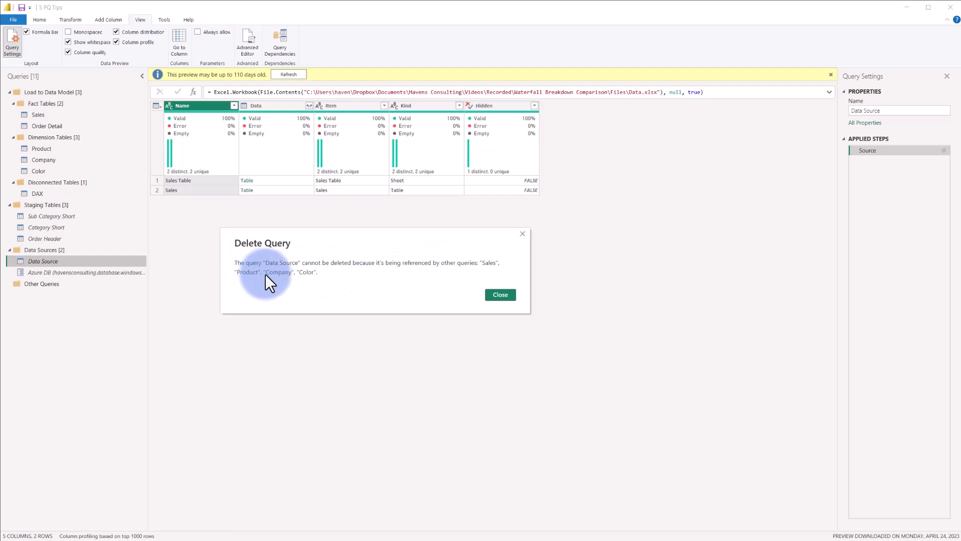
{"action": "left_click", "coordinate": [491, 295]}
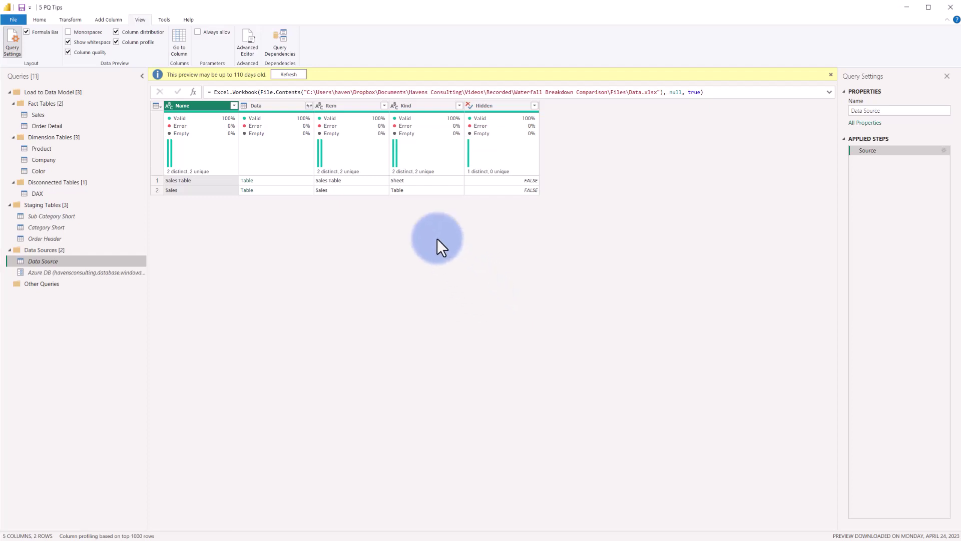
{"action": "left_click_drag", "start_coordinate": [306, 94], "coordinate": [640, 95]}
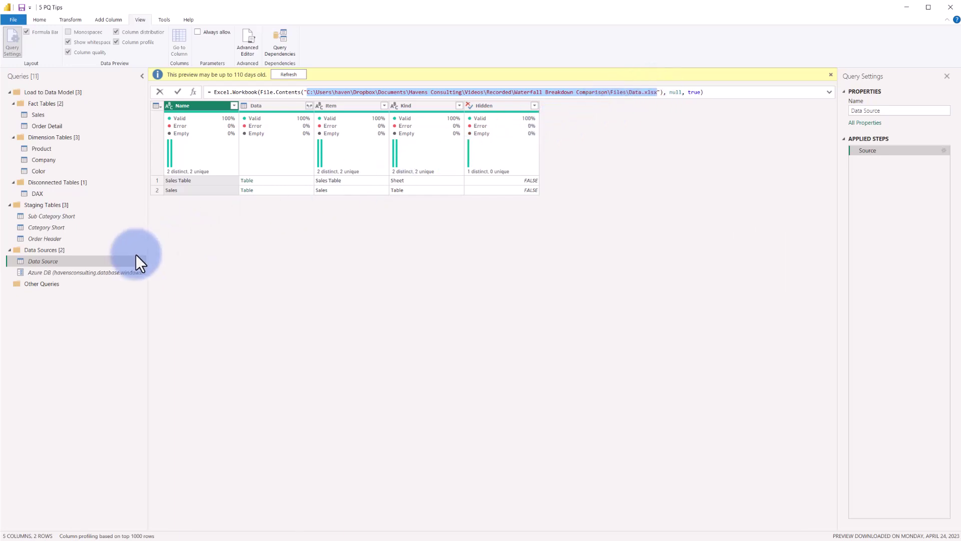
{"action": "right_click", "coordinate": [42, 263]}
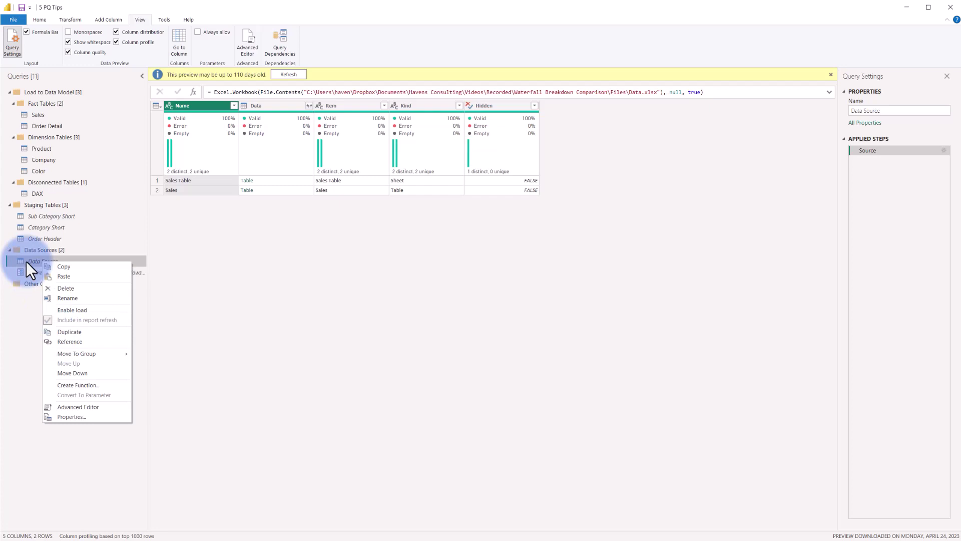
{"action": "left_click", "coordinate": [275, 40]}
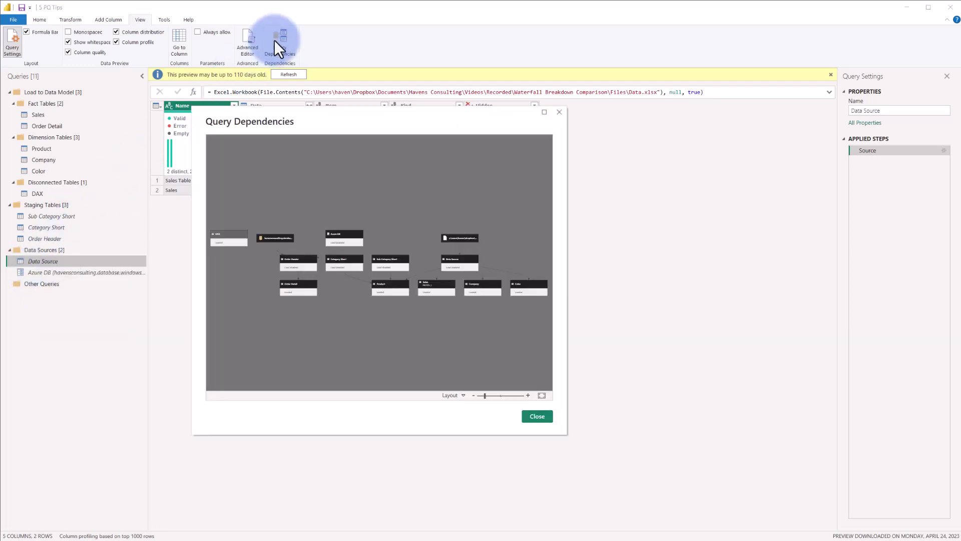
{"action": "left_click_drag", "start_coordinate": [500, 107], "coordinate": [447, 43]}
{"action": "left_click_drag", "start_coordinate": [491, 358], "coordinate": [775, 466]}
{"action": "left_click", "coordinate": [749, 427]}
{"action": "left_click", "coordinate": [573, 199]}
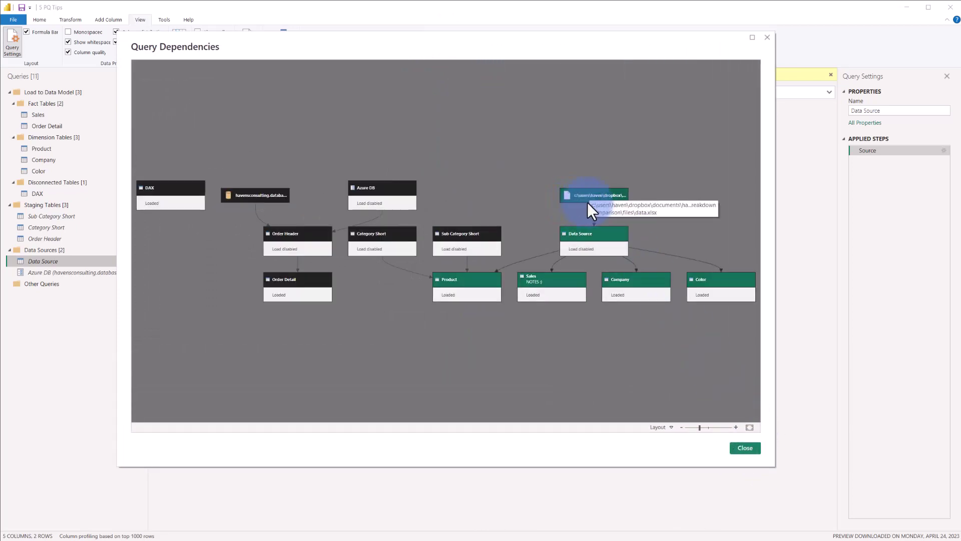
{"action": "left_click", "coordinate": [591, 227]}
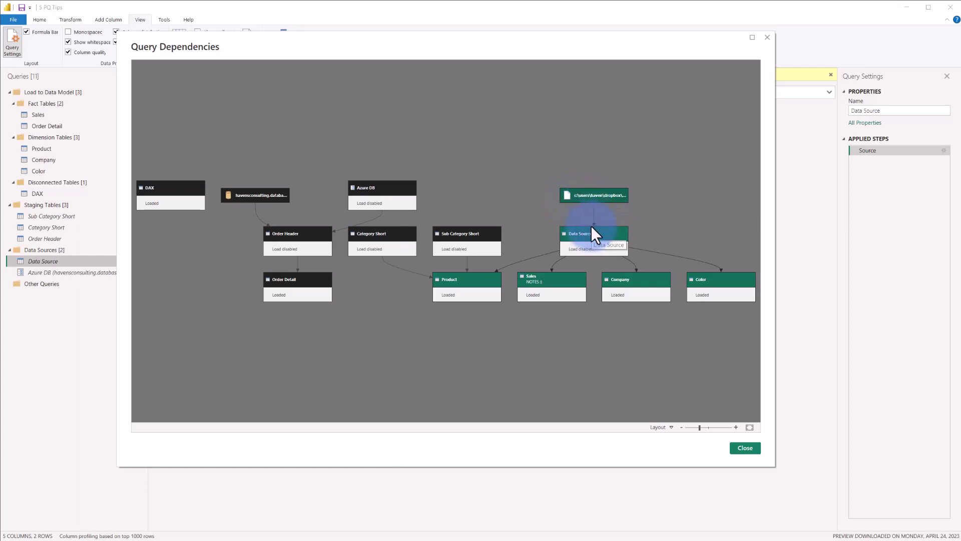
{"action": "left_click", "coordinate": [542, 281]}
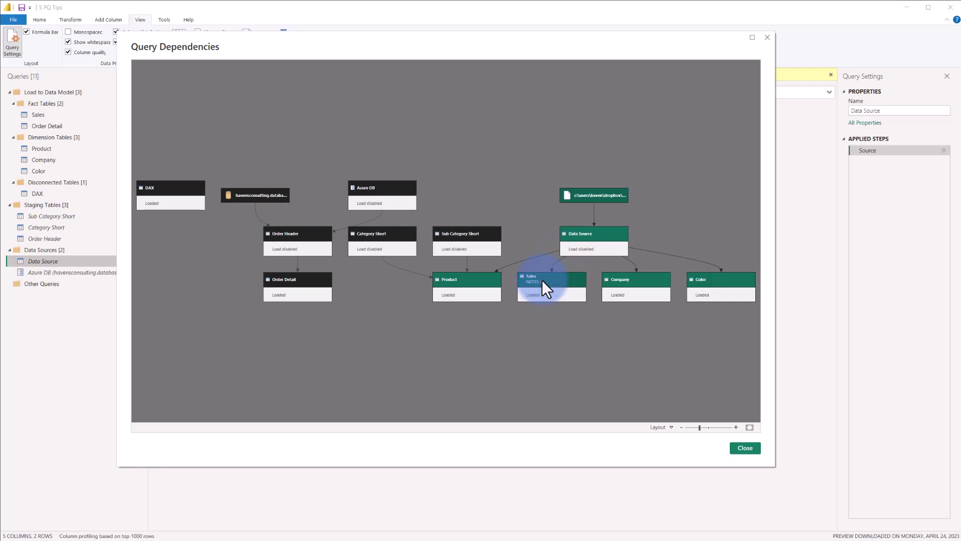
{"action": "left_click", "coordinate": [591, 323]}
Close the dependency view and show the Azure DB parameter with its current server value
{"action": "left_click", "coordinate": [744, 448]}
{"action": "left_click", "coordinate": [44, 260]}
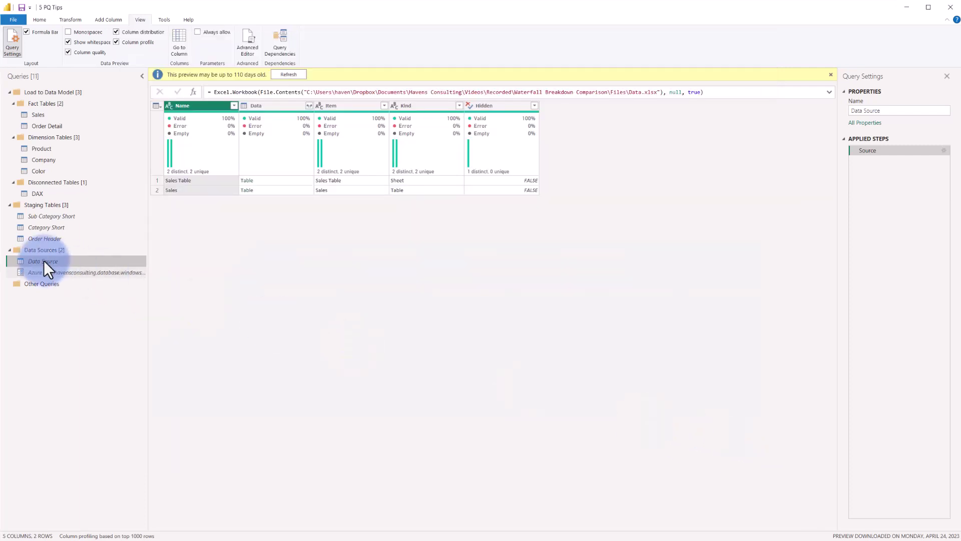
{"action": "left_click", "coordinate": [47, 272]}
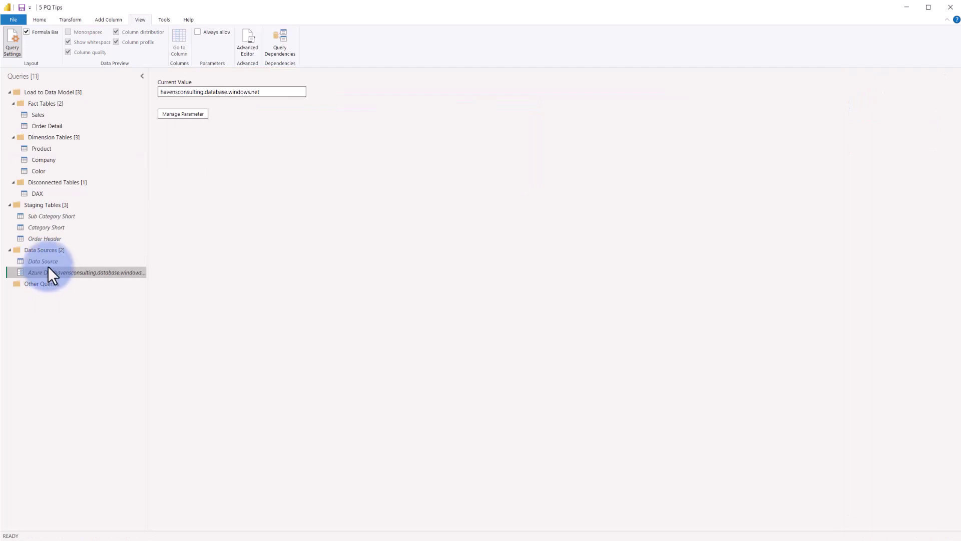
Review Azure DB's Current Value in Edit Parameters and cancel without changes
{"action": "left_click", "coordinate": [39, 20]}
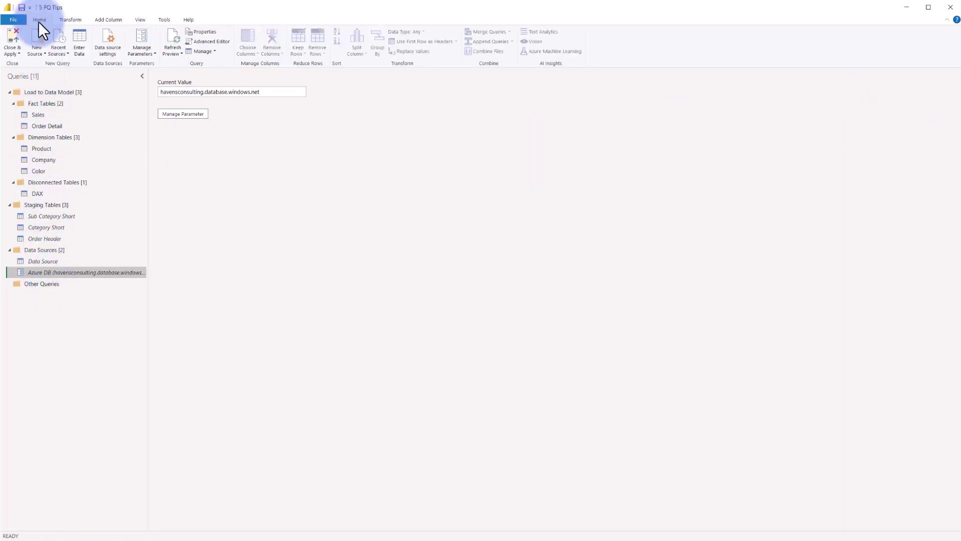
{"action": "left_click", "coordinate": [35, 52]}
{"action": "left_click", "coordinate": [51, 97]}
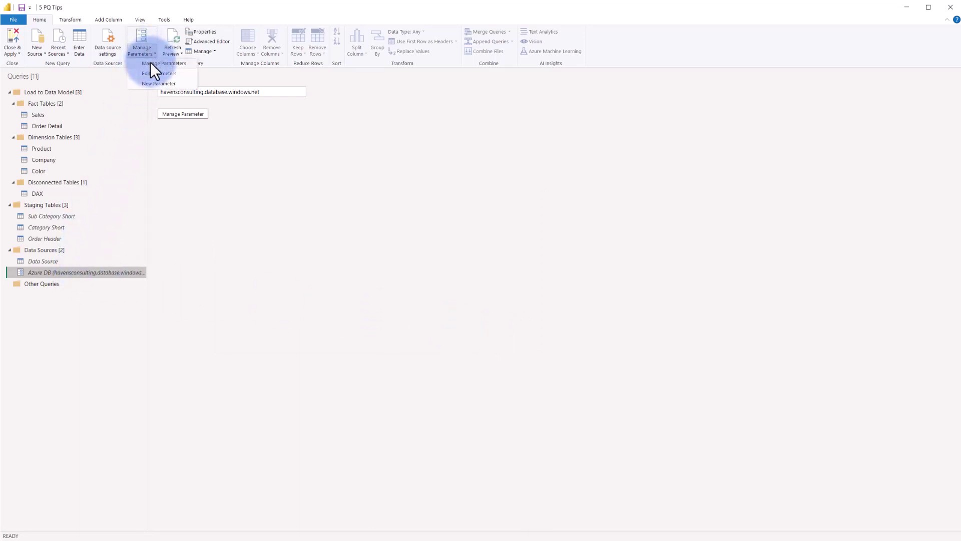
{"action": "left_click", "coordinate": [150, 63]}
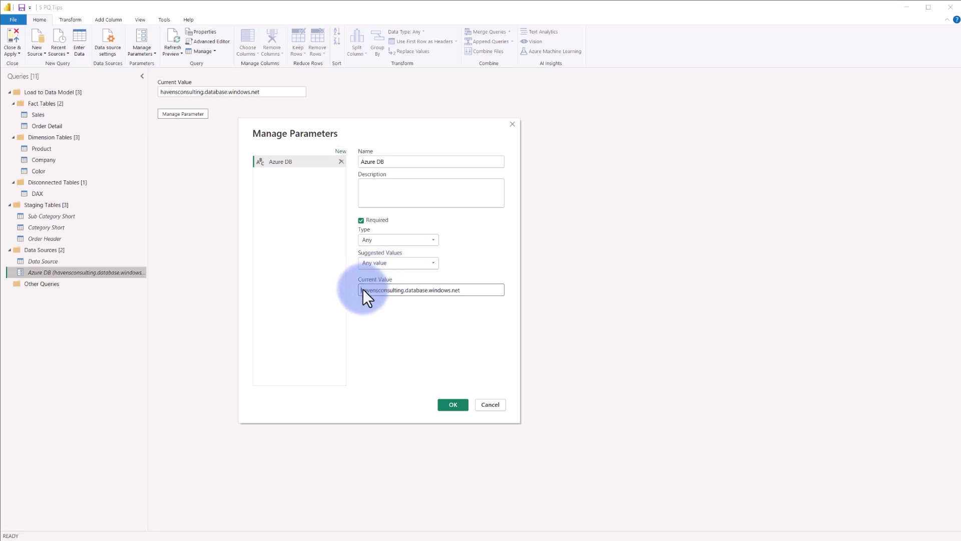
{"action": "left_click_drag", "start_coordinate": [375, 290], "coordinate": [500, 293]}
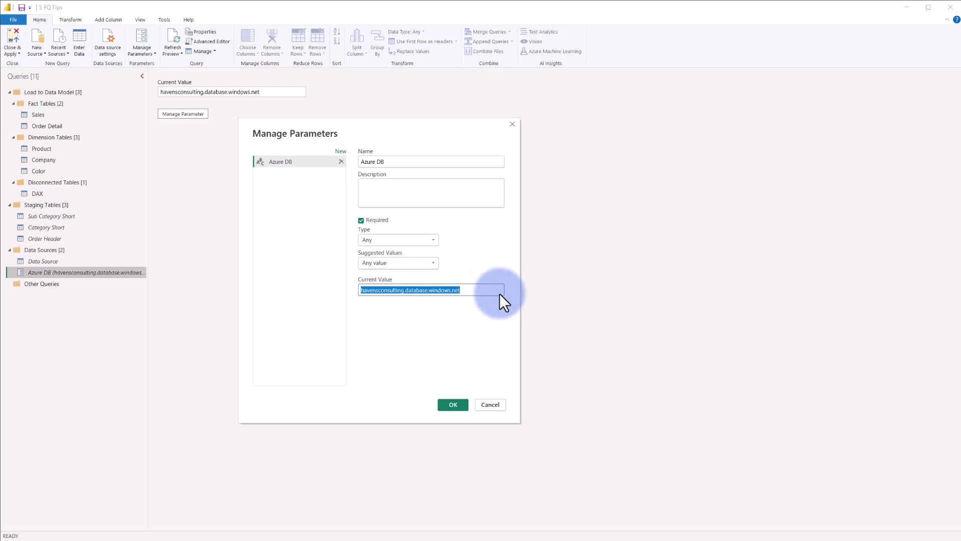
{"action": "left_click", "coordinate": [494, 405]}
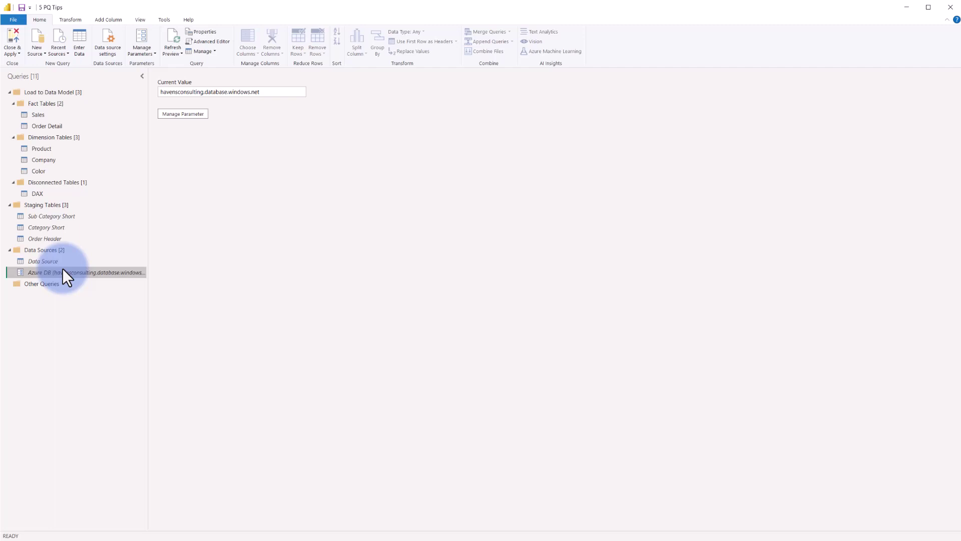
In Order Detail, review the View Native Query SQL for the Expanded Order Header step
{"action": "left_click", "coordinate": [44, 129]}
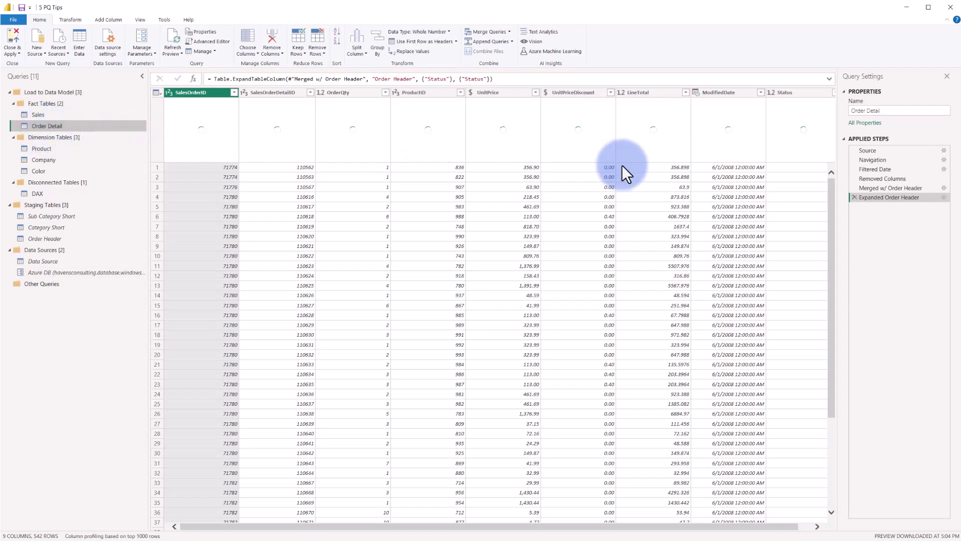
{"action": "right_click", "coordinate": [873, 198]}
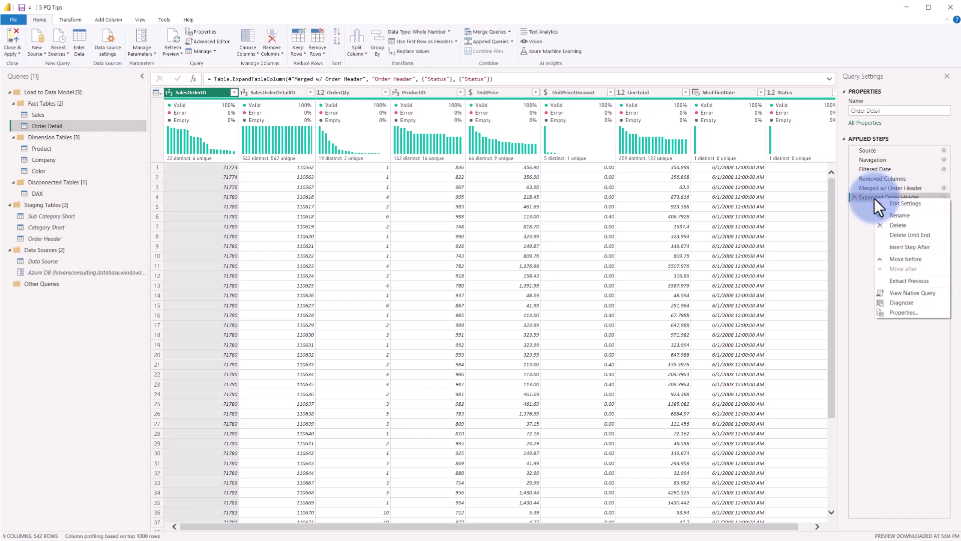
{"action": "left_click", "coordinate": [903, 292]}
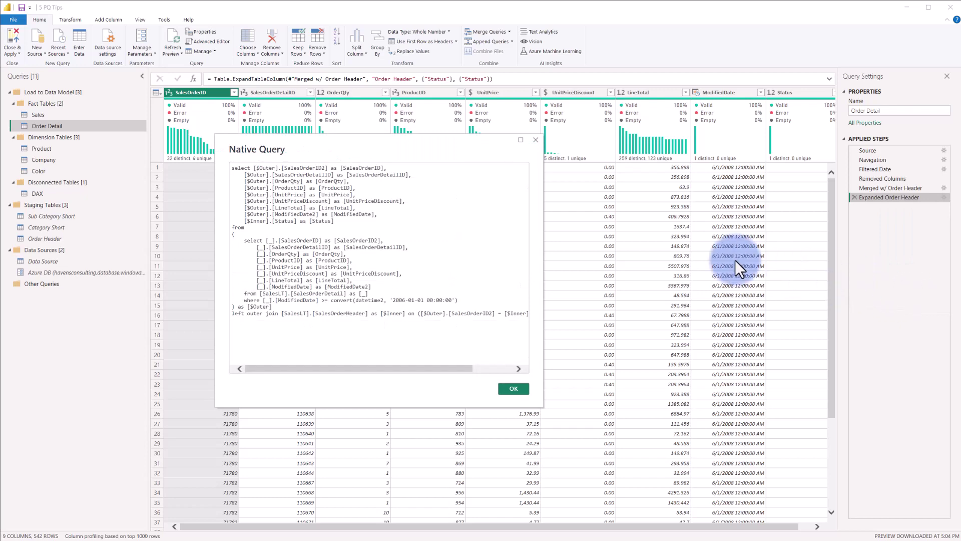
{"action": "left_click_drag", "start_coordinate": [233, 167], "coordinate": [470, 368]}
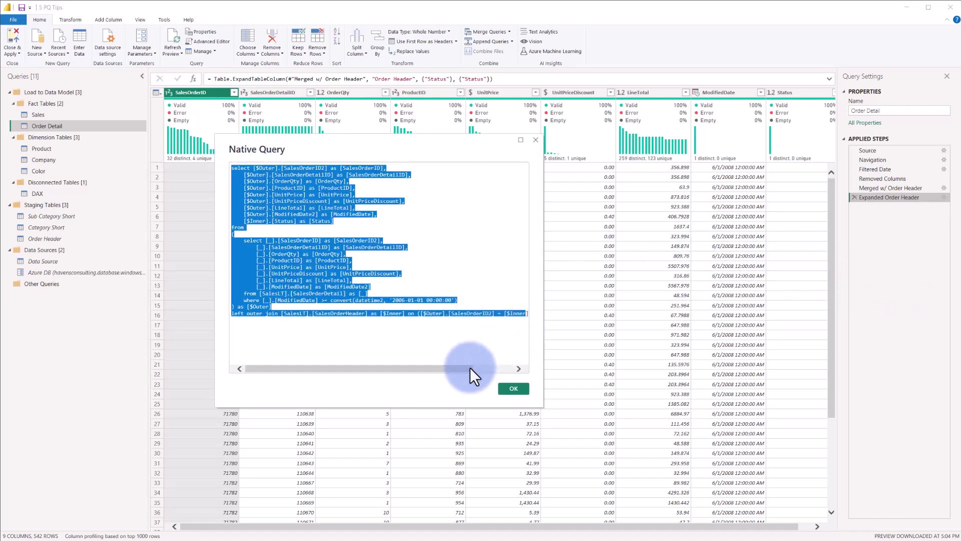
{"action": "left_click", "coordinate": [519, 368]}
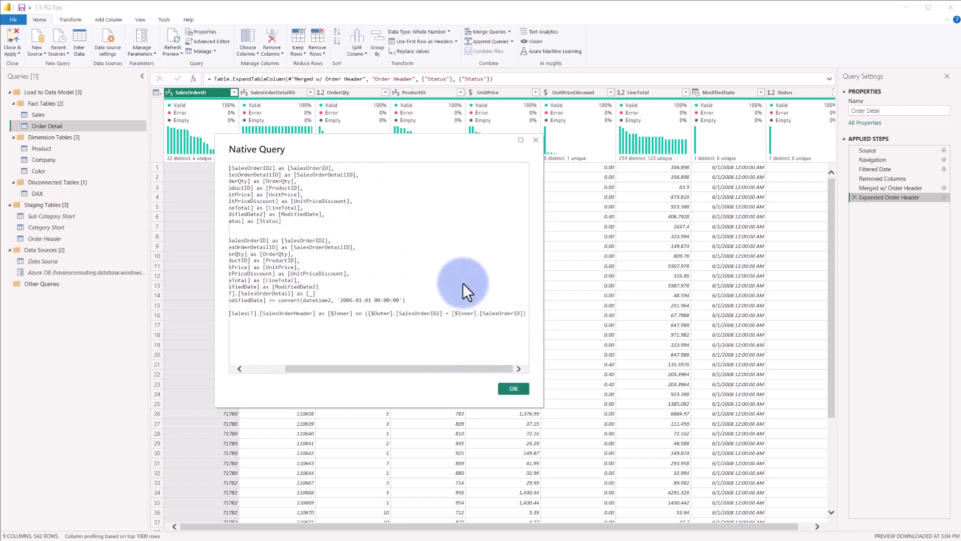
{"action": "left_click", "coordinate": [535, 140]}
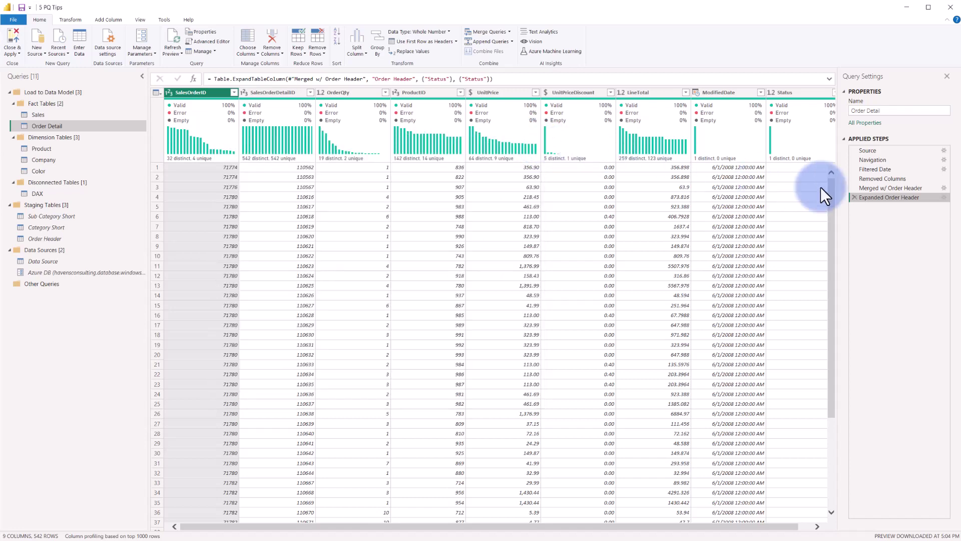
{"action": "right_click", "coordinate": [868, 196]}
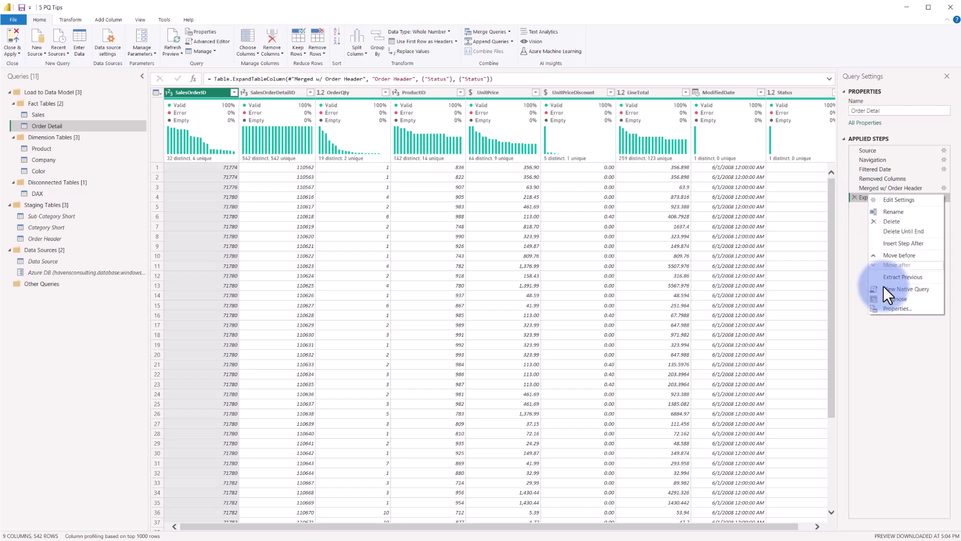
Insert an Index Column step right after the Navigation step in Order Detail
{"action": "left_click", "coordinate": [855, 242]}
{"action": "left_click", "coordinate": [872, 159]}
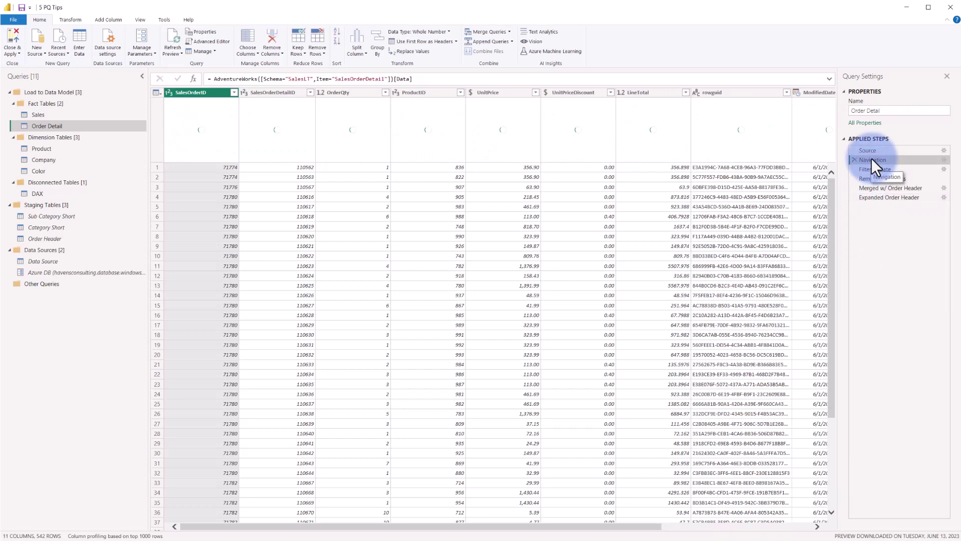
{"action": "left_click", "coordinate": [93, 19]}
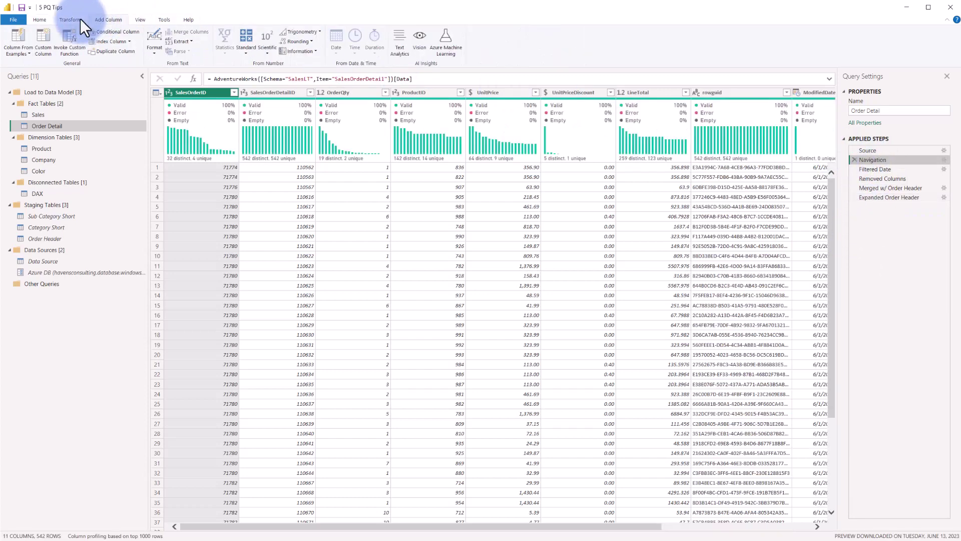
{"action": "left_click", "coordinate": [96, 42]}
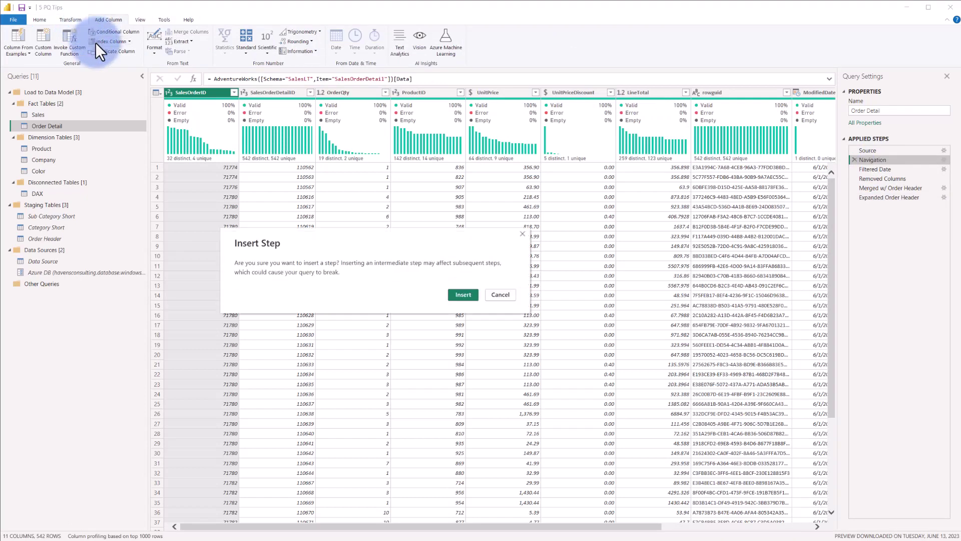
{"action": "left_click", "coordinate": [461, 296]}
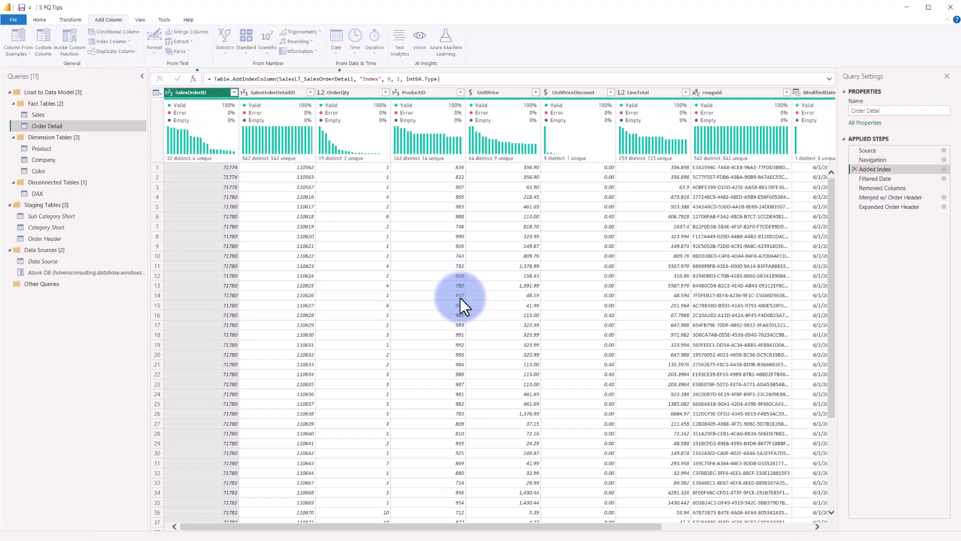
Move the Added Index step below Expanded Order Header so it is last
{"action": "left_click", "coordinate": [873, 181]}
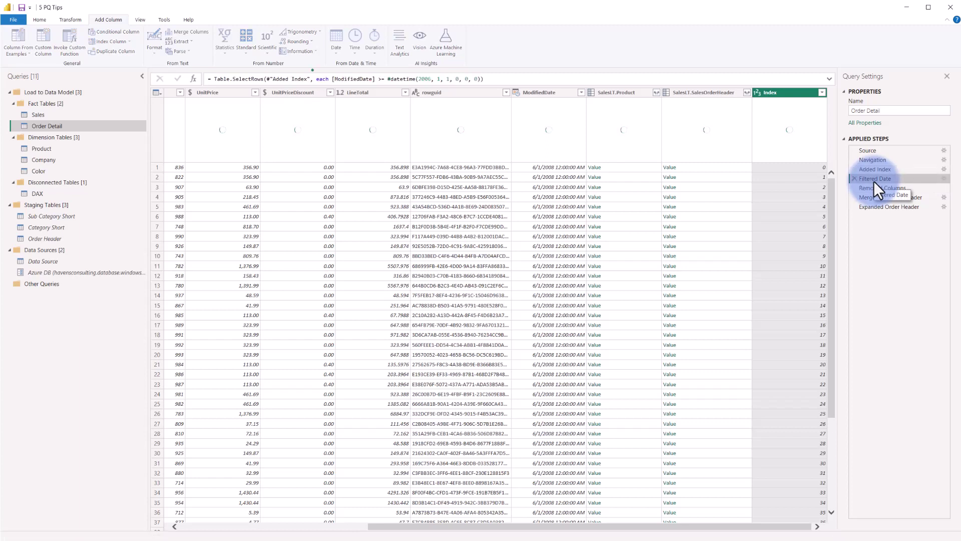
{"action": "right_click", "coordinate": [874, 180]}
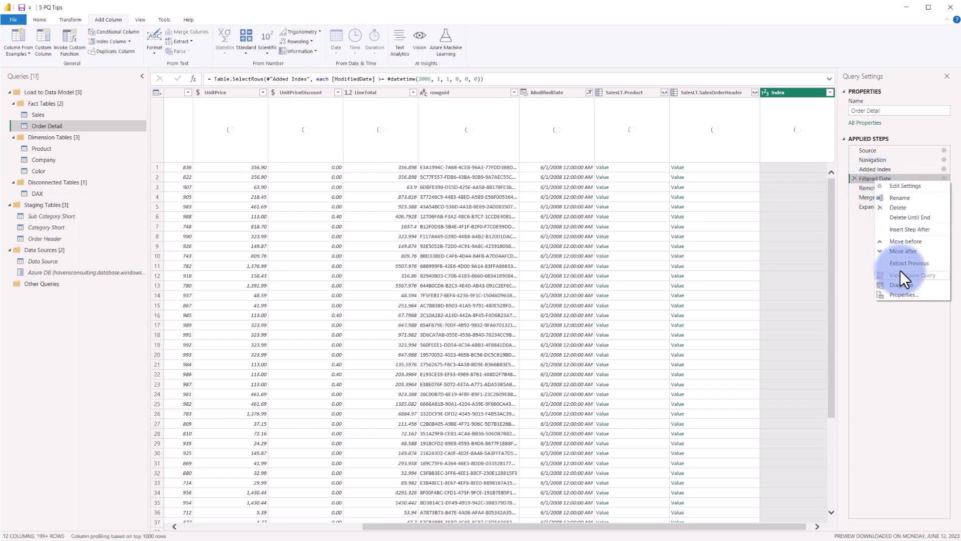
{"action": "left_click", "coordinate": [864, 242]}
{"action": "left_click", "coordinate": [876, 171]}
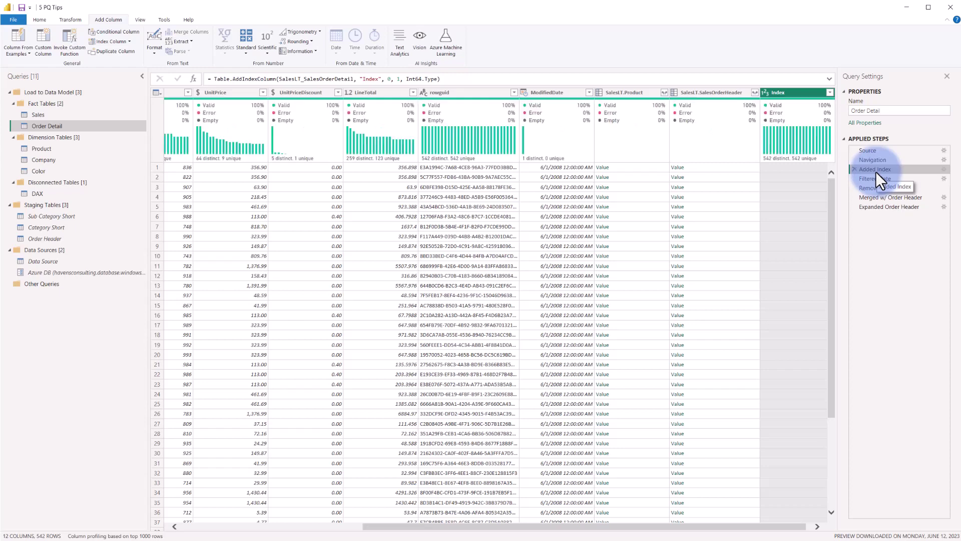
{"action": "left_click_drag", "start_coordinate": [868, 170], "coordinate": [885, 208]}
{"action": "left_click", "coordinate": [878, 198]}
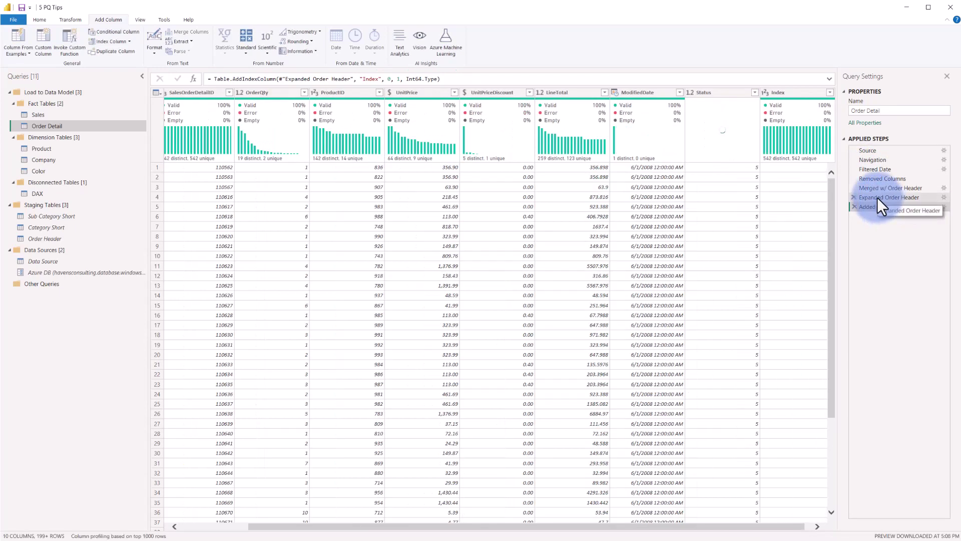
{"action": "right_click", "coordinate": [875, 197]}
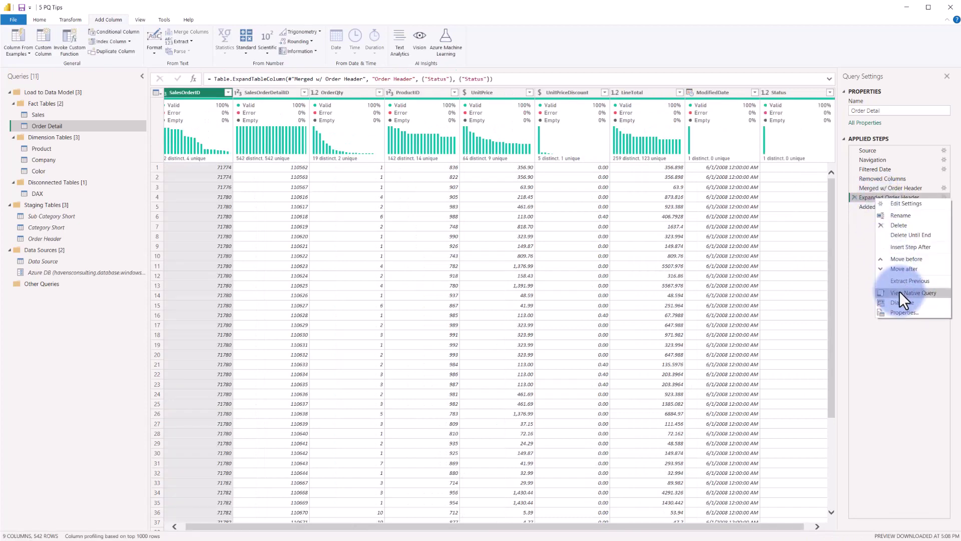
{"action": "key", "text": "Escape"}
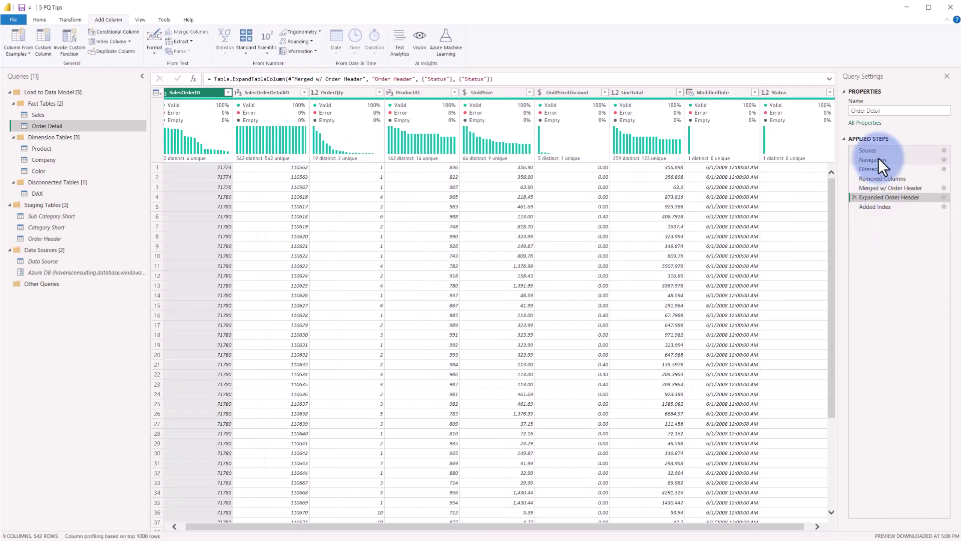
{"action": "right_click", "coordinate": [871, 199]}
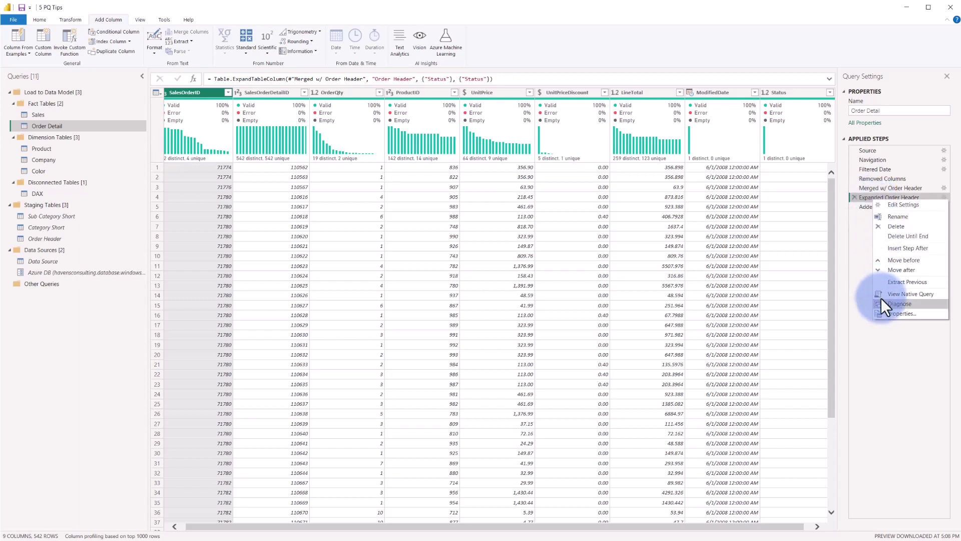
{"action": "left_click", "coordinate": [860, 231]}
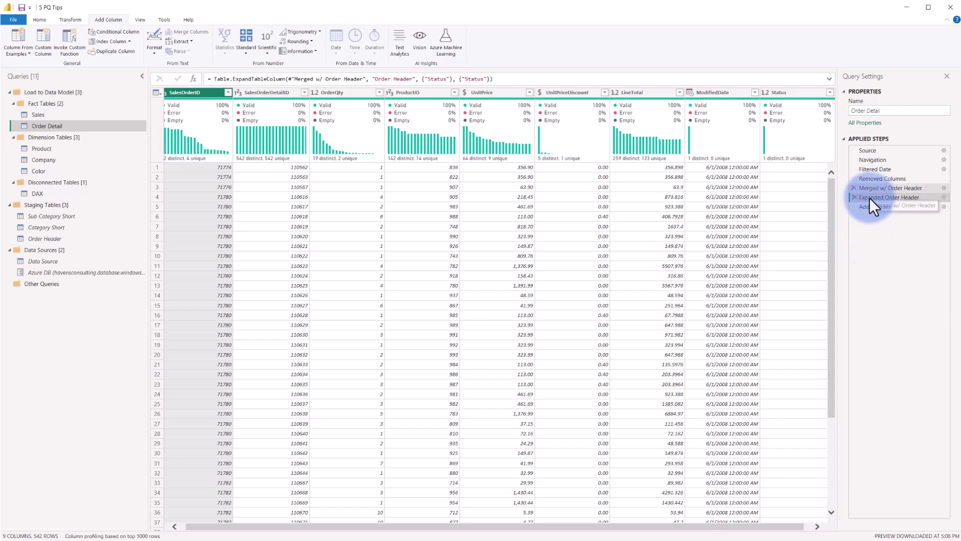